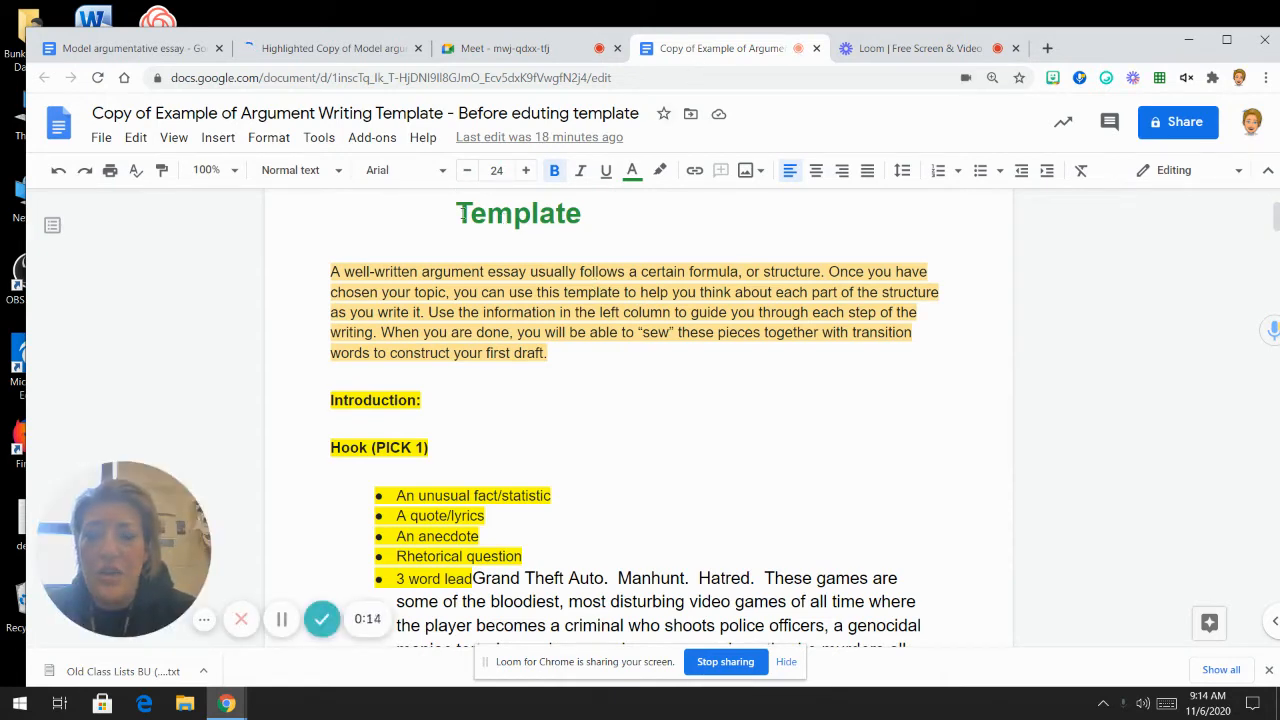
# Delete the template title, the highlighted instruction paragraph and the "Introduction:" heading at the start of the document
pyautogui.scroll(3, 505, 216)
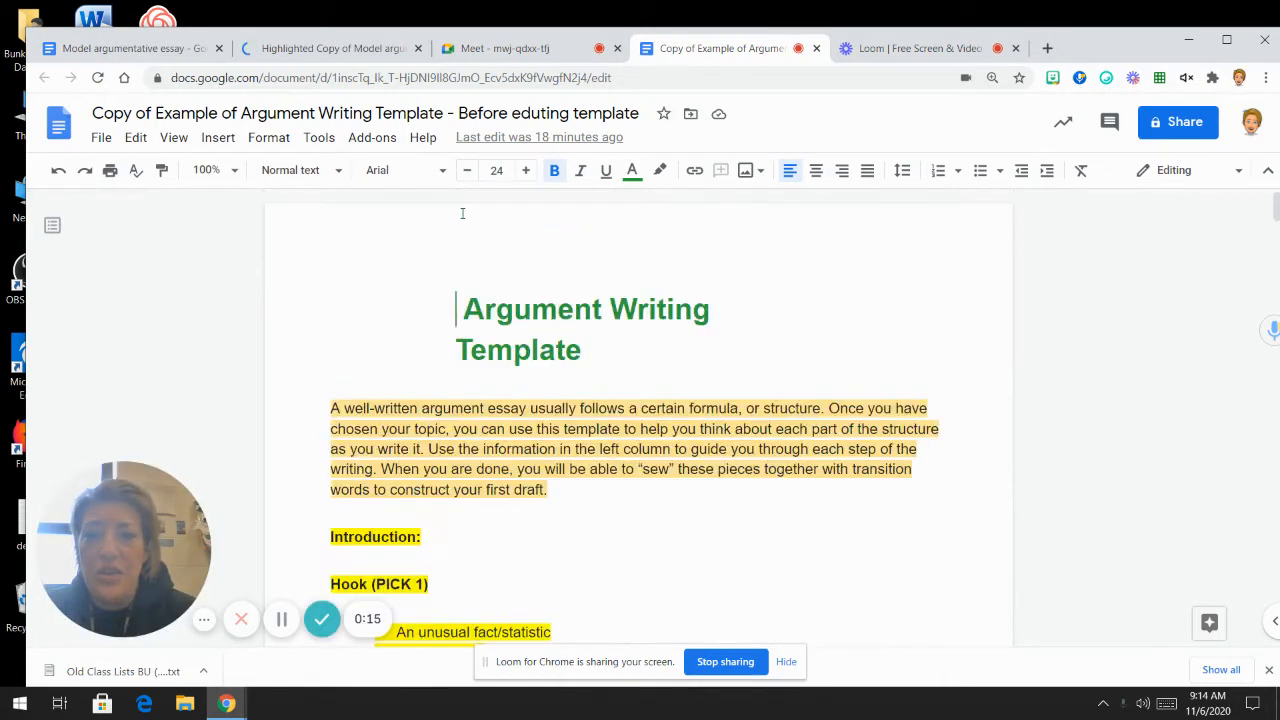
pyautogui.doubleClick(454, 306)
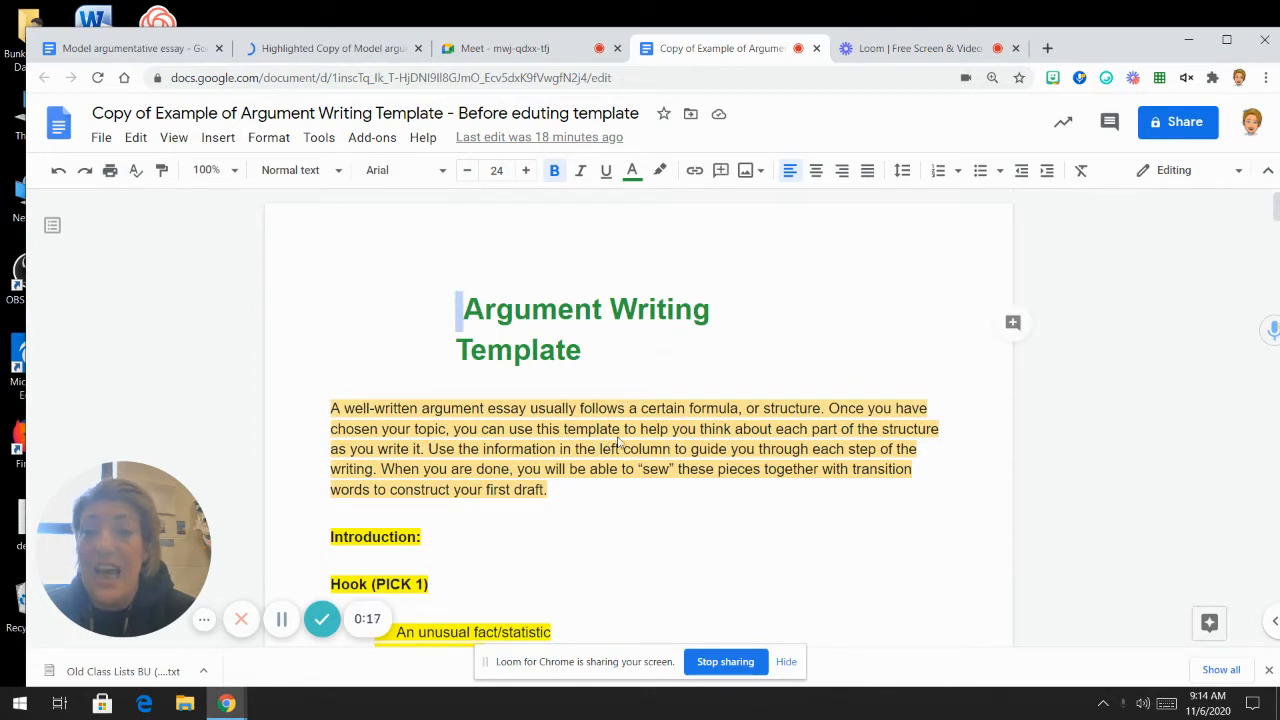
pyautogui.moveTo(619, 441); pyautogui.dragTo(672, 498)
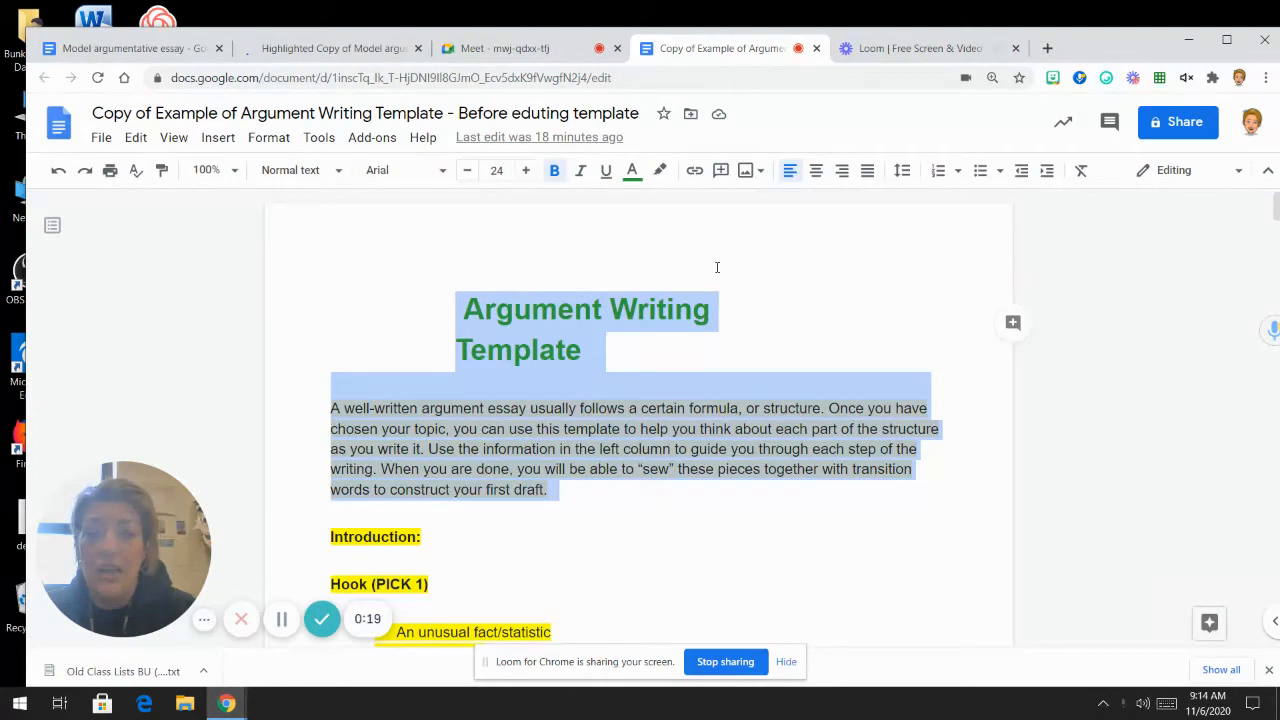
pyautogui.hotkey('shift', 'Down')
pyautogui.hotkey('shift', 'Down')
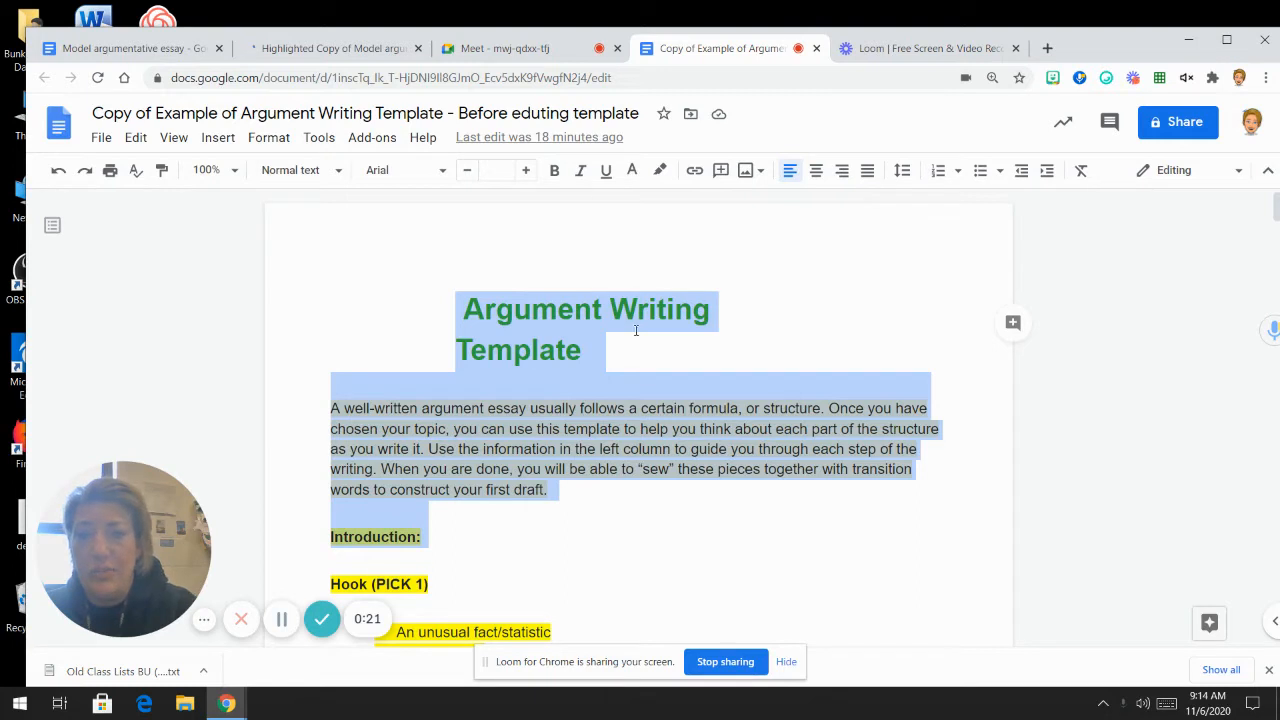
pyautogui.press('Delete')
pyautogui.press('Delete')
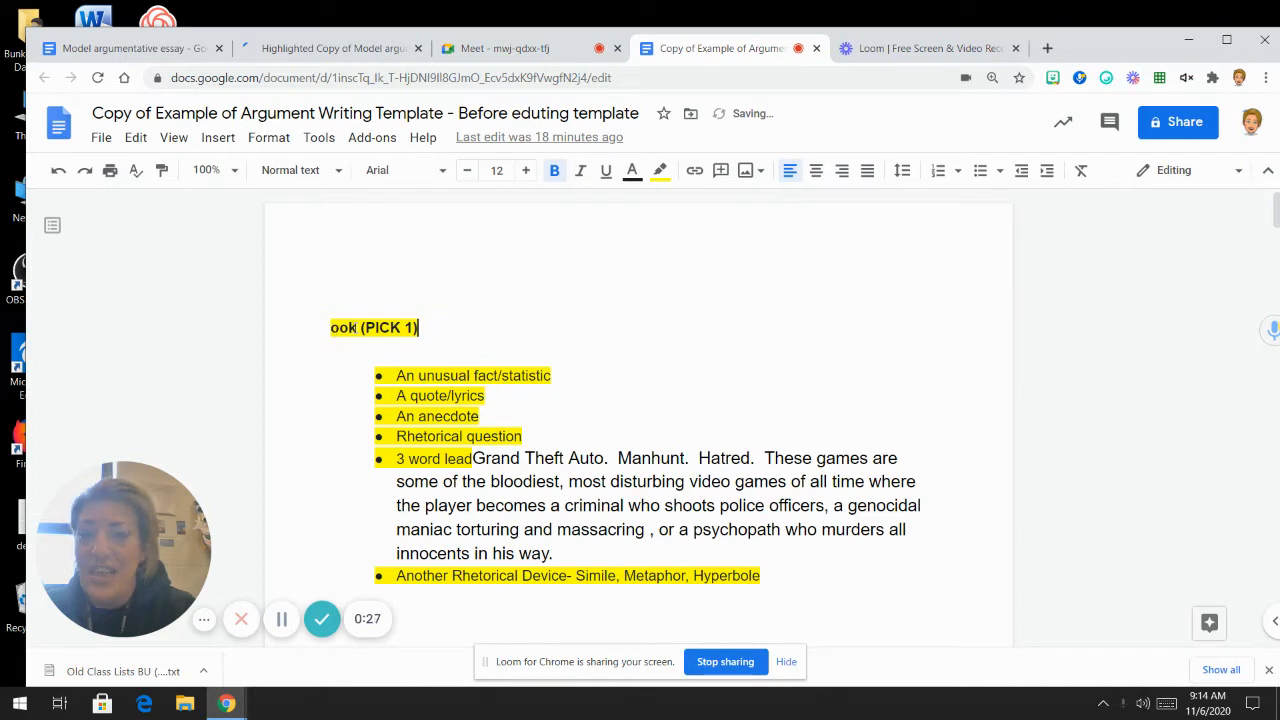
# Delete the remaining highlighted hook heading, "ook (PICK 1)", above the bullet list
pyautogui.press('Home')
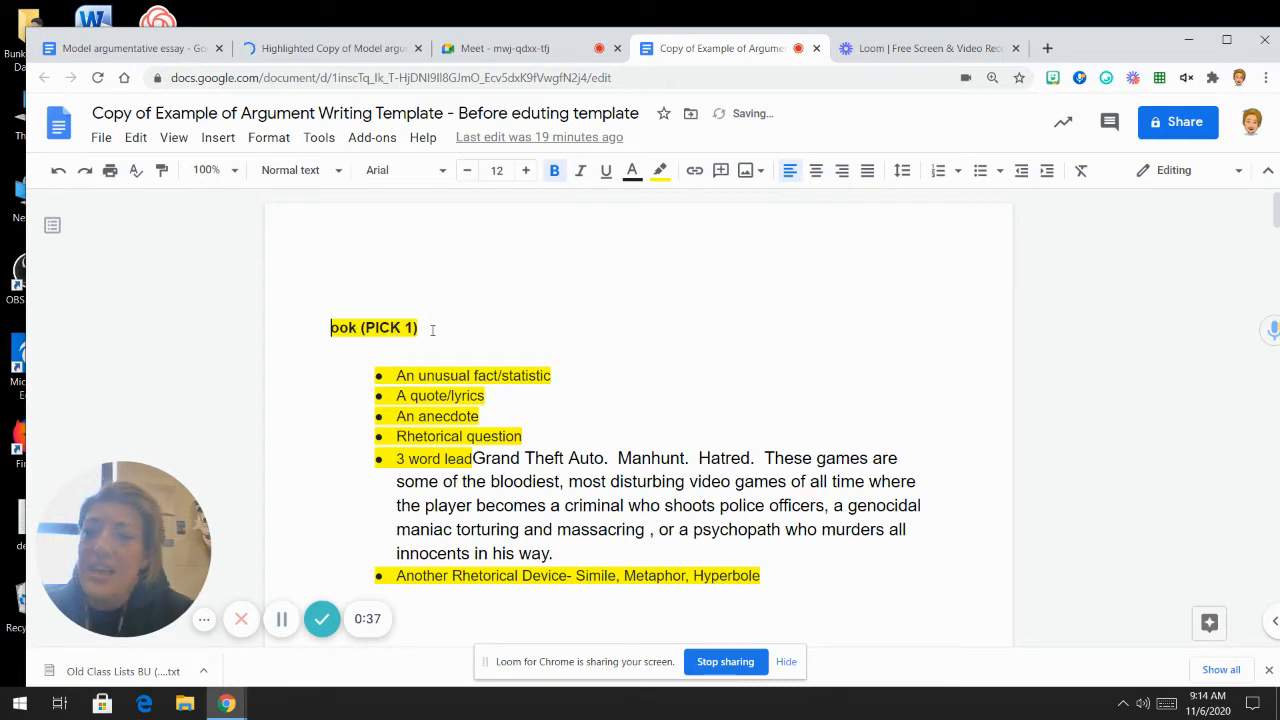
pyautogui.tripleClick(394, 336)
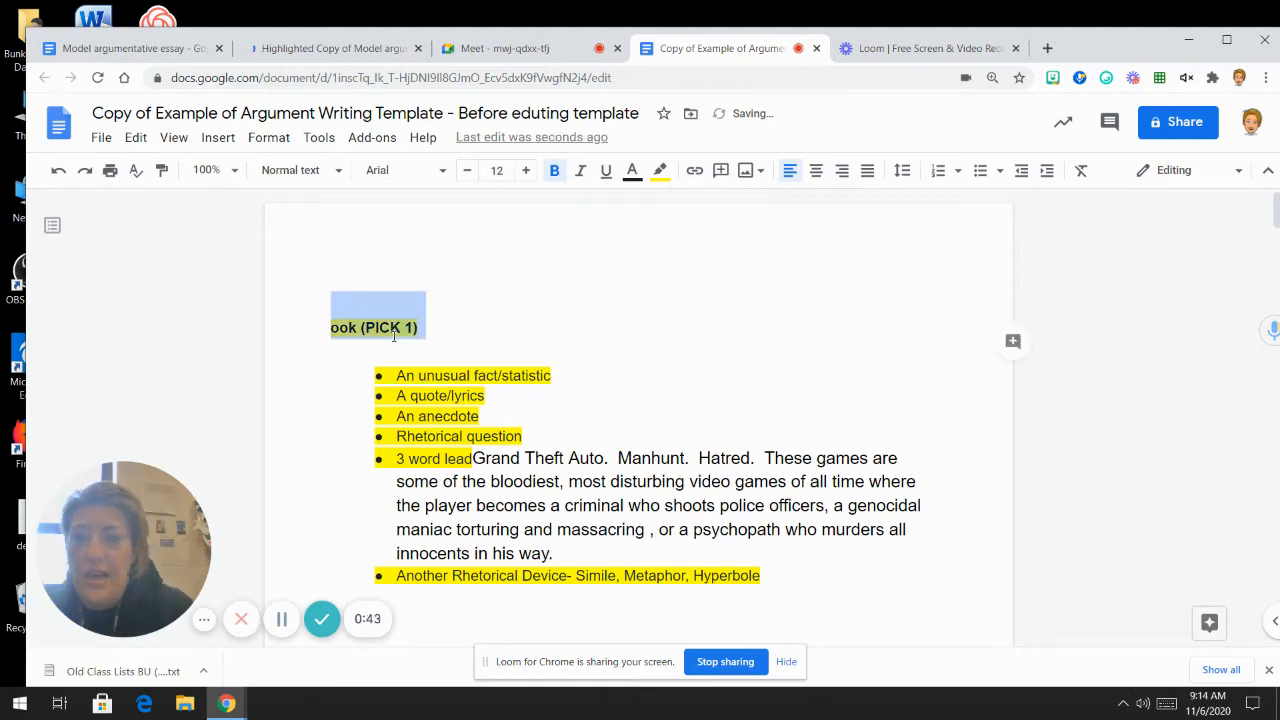
pyautogui.press('BackSpace')
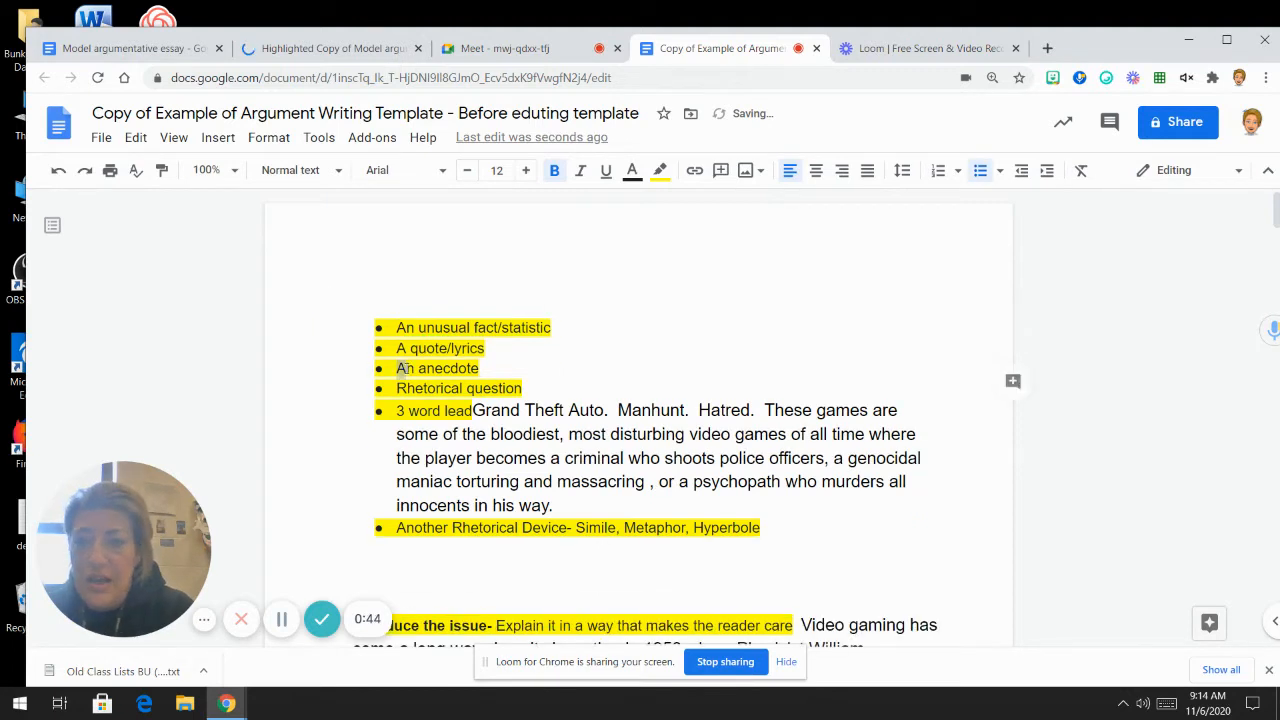
# Delete the hook option bullets from "An unusual fact/statistic" through the "3 word lead" label before the Grand Theft Auto text
pyautogui.moveTo(398, 302); pyautogui.dragTo(527, 388)
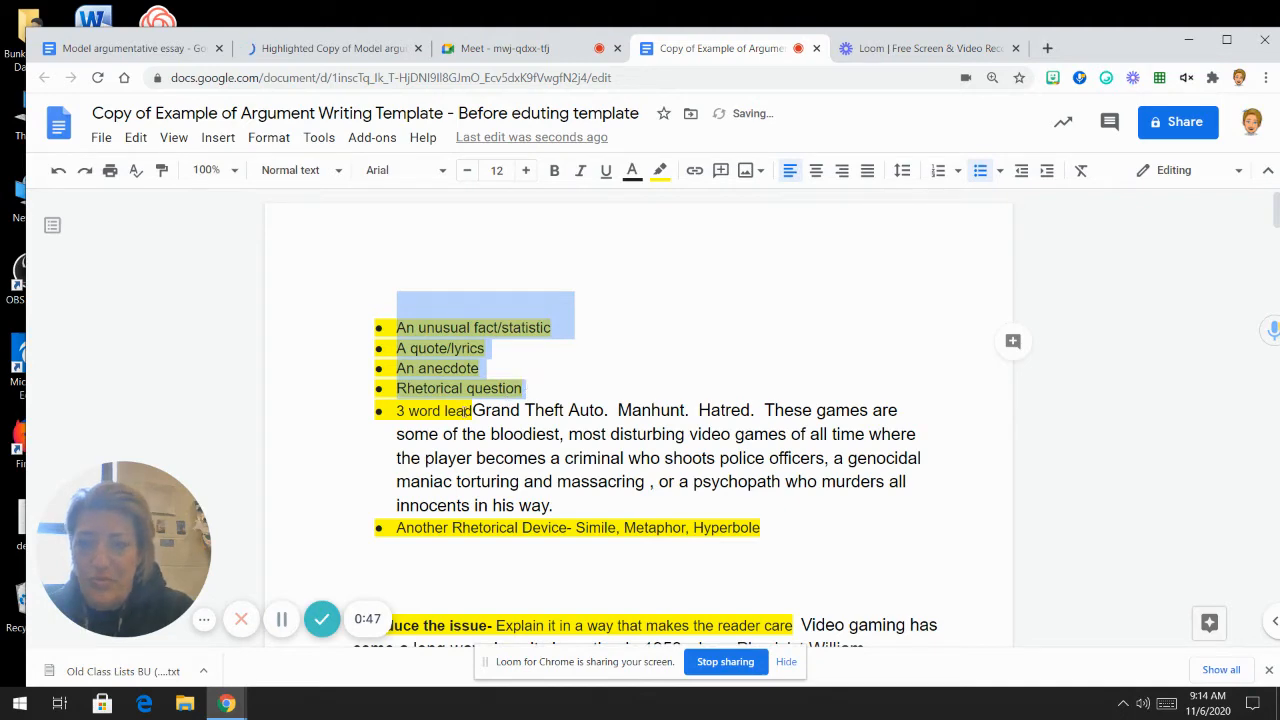
pyautogui.press('BackSpace')
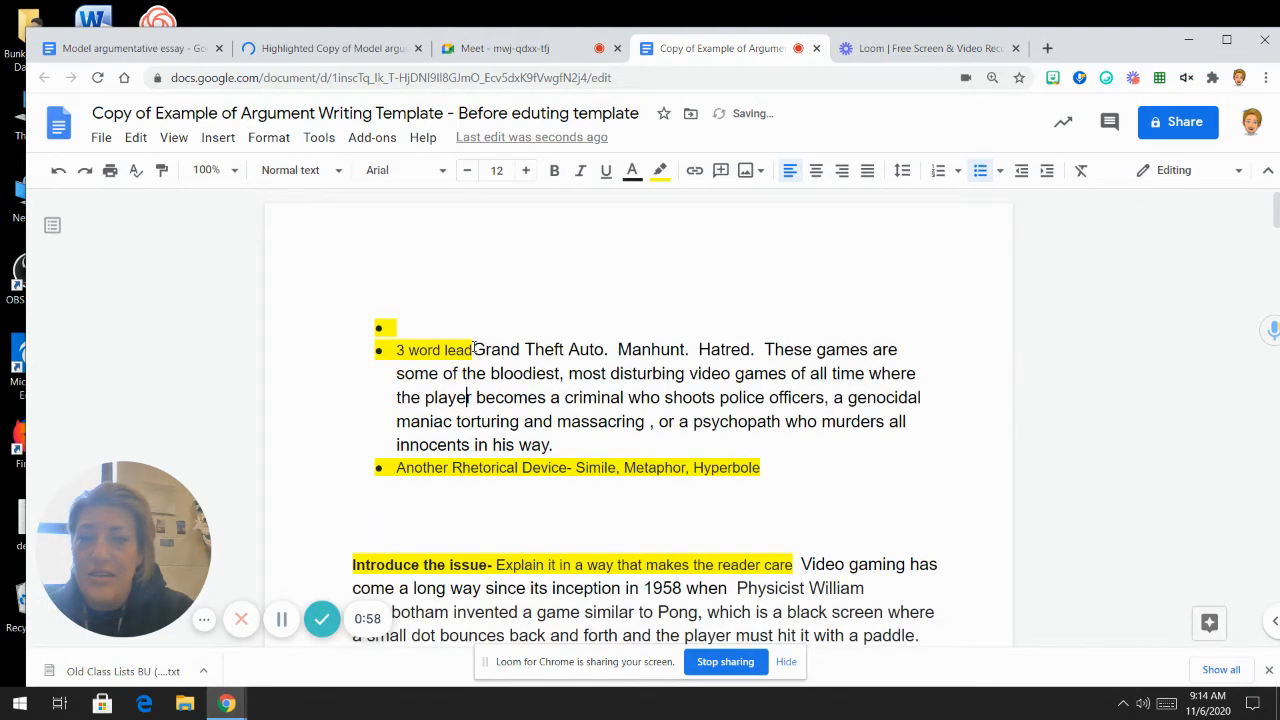
pyautogui.moveTo(472, 350); pyautogui.dragTo(375, 329)
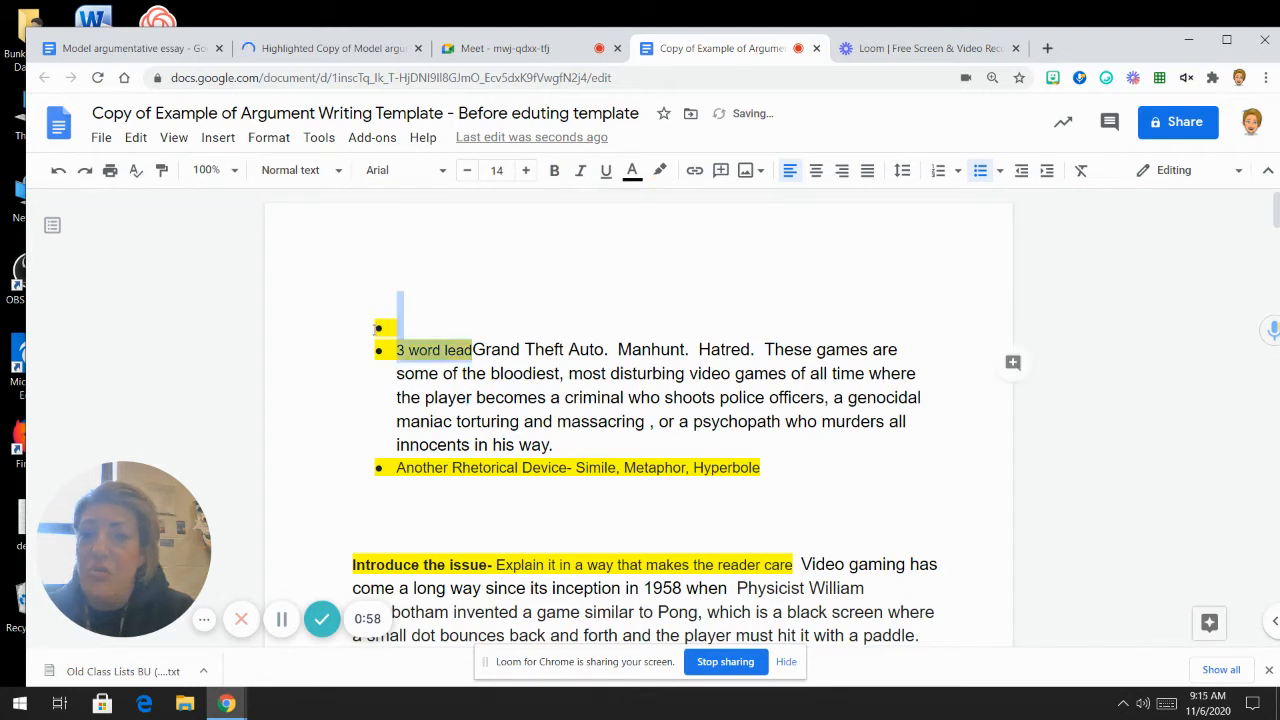
pyautogui.press('BackSpace')
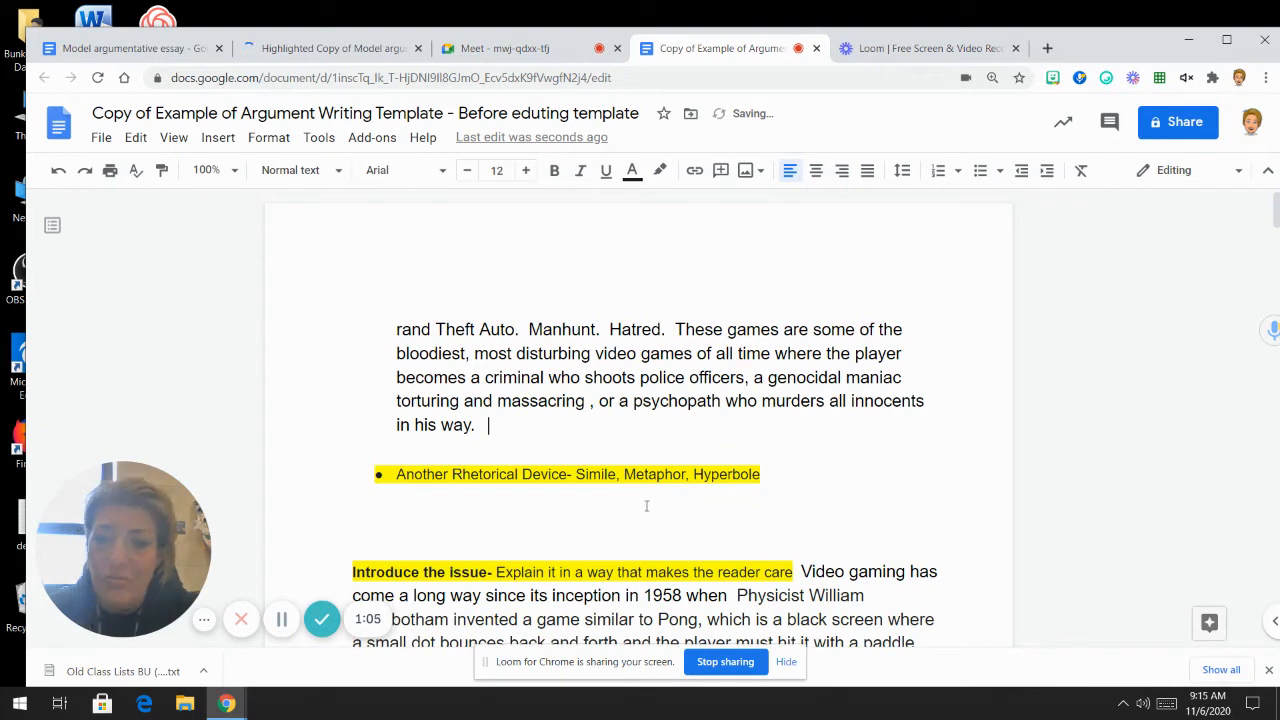
# Delete the "Another Rhetorical Device" bullet and the "Introduce the issue" prompt before the video gaming paragraph
pyautogui.moveTo(397, 476); pyautogui.dragTo(773, 480)
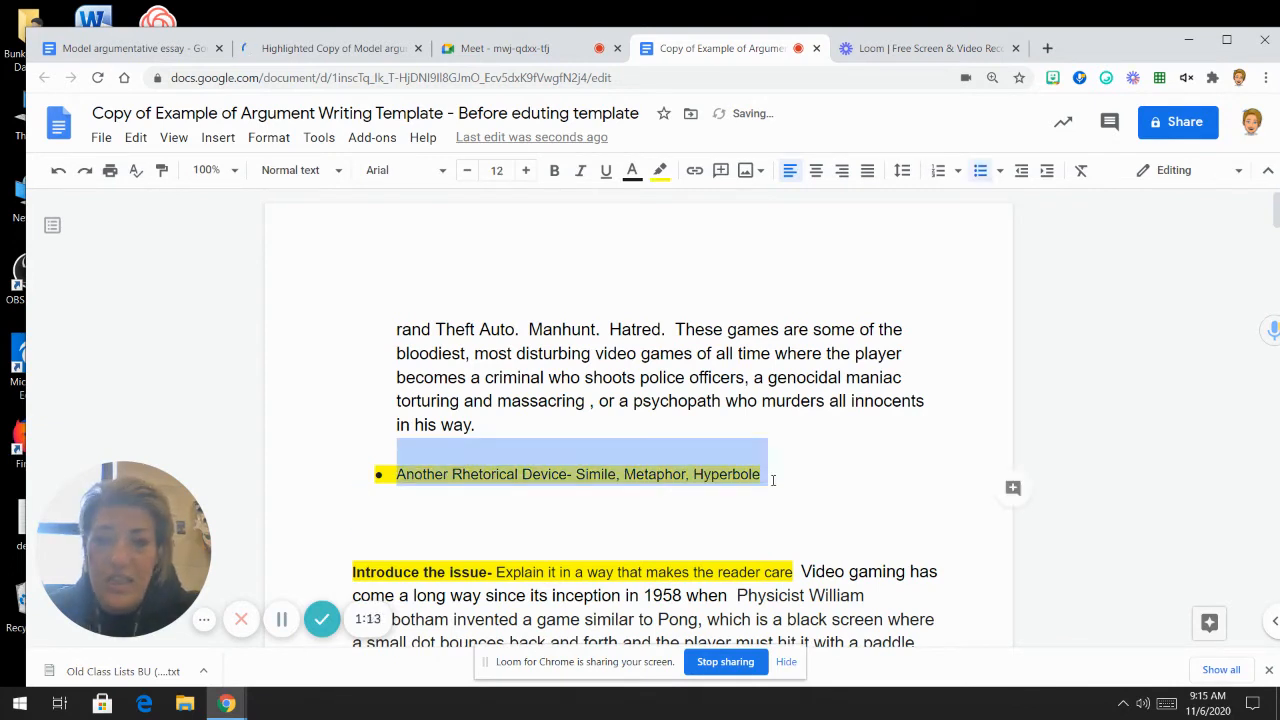
pyautogui.press('BackSpace')
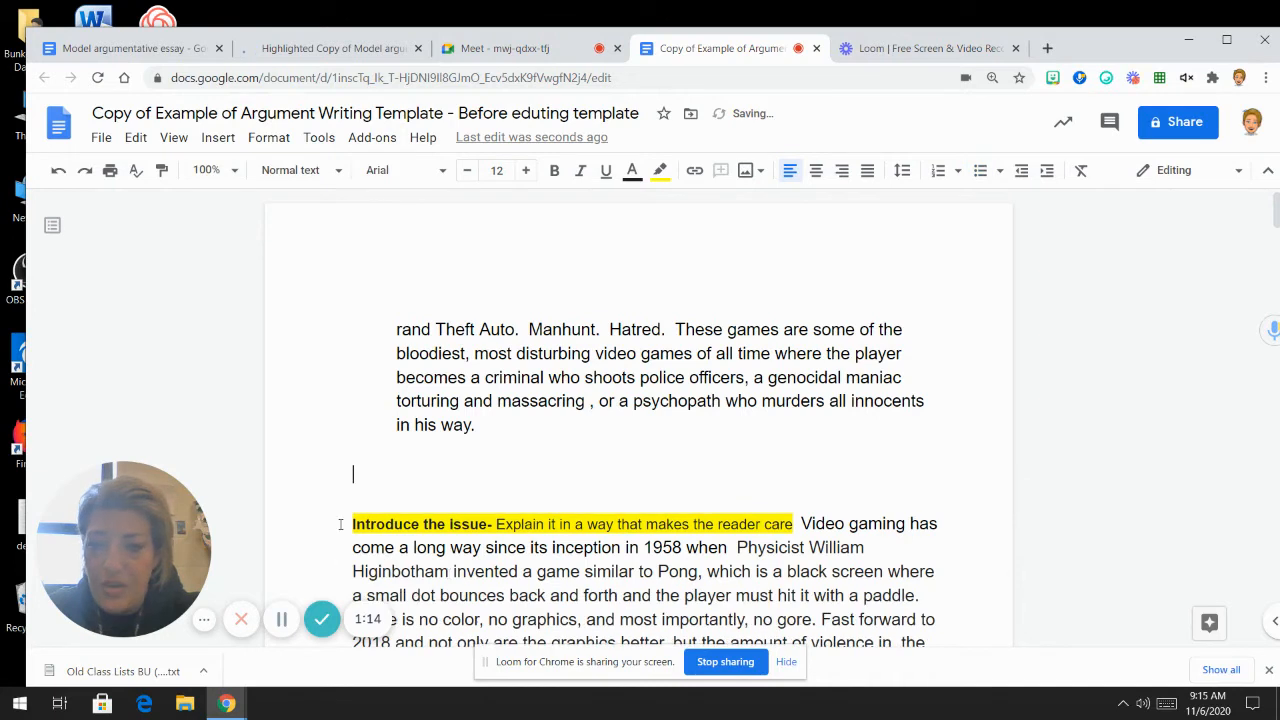
pyautogui.moveTo(352, 476); pyautogui.dragTo(801, 522)
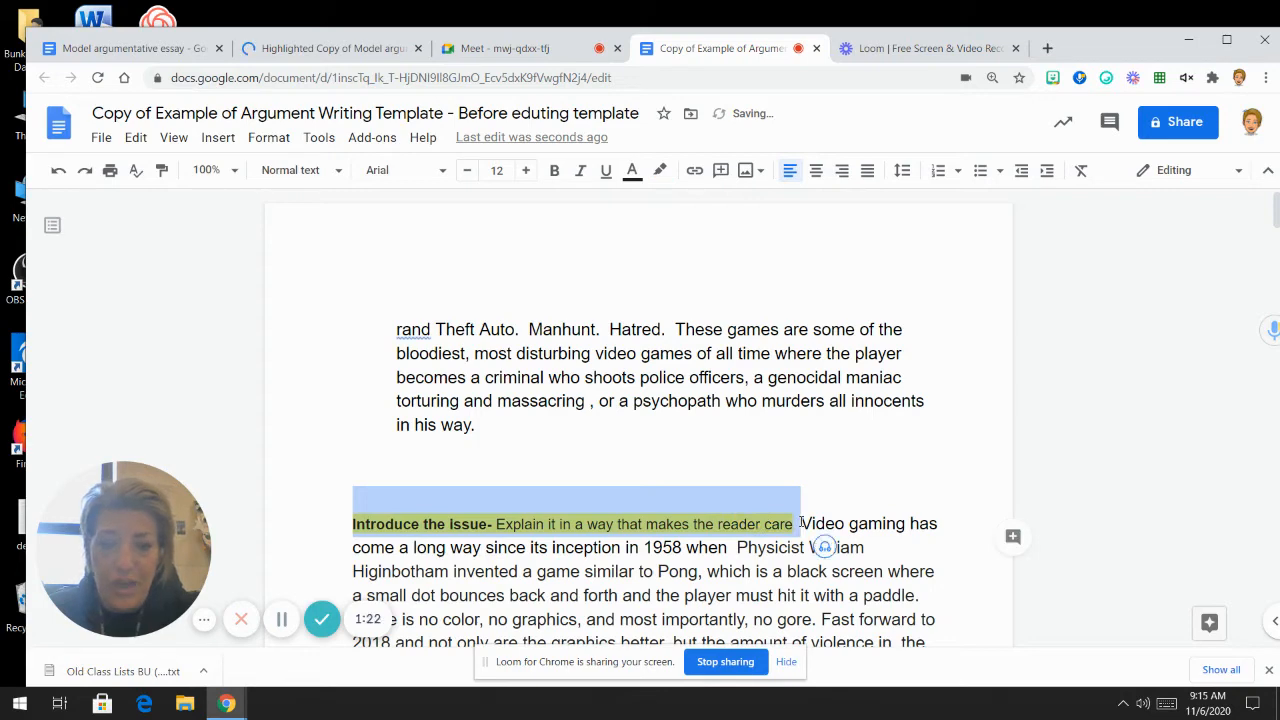
pyautogui.press('BackSpace')
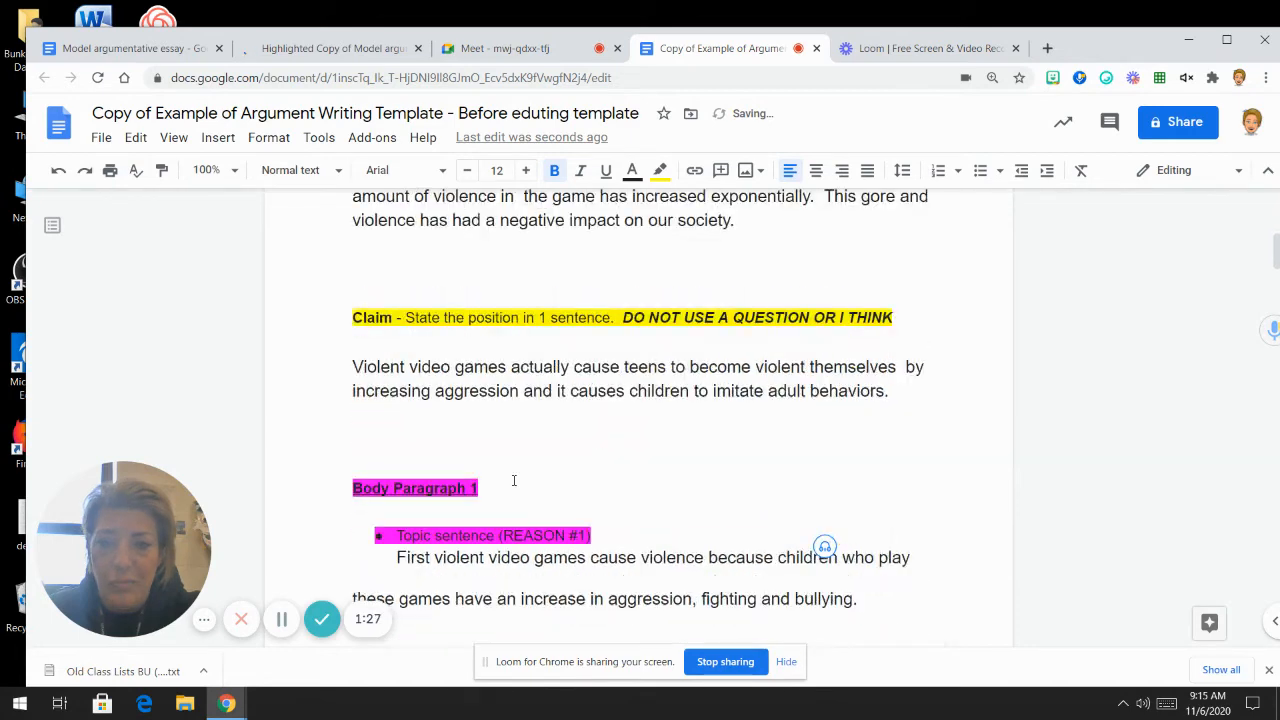
pyautogui.scroll(-1, 514, 483)
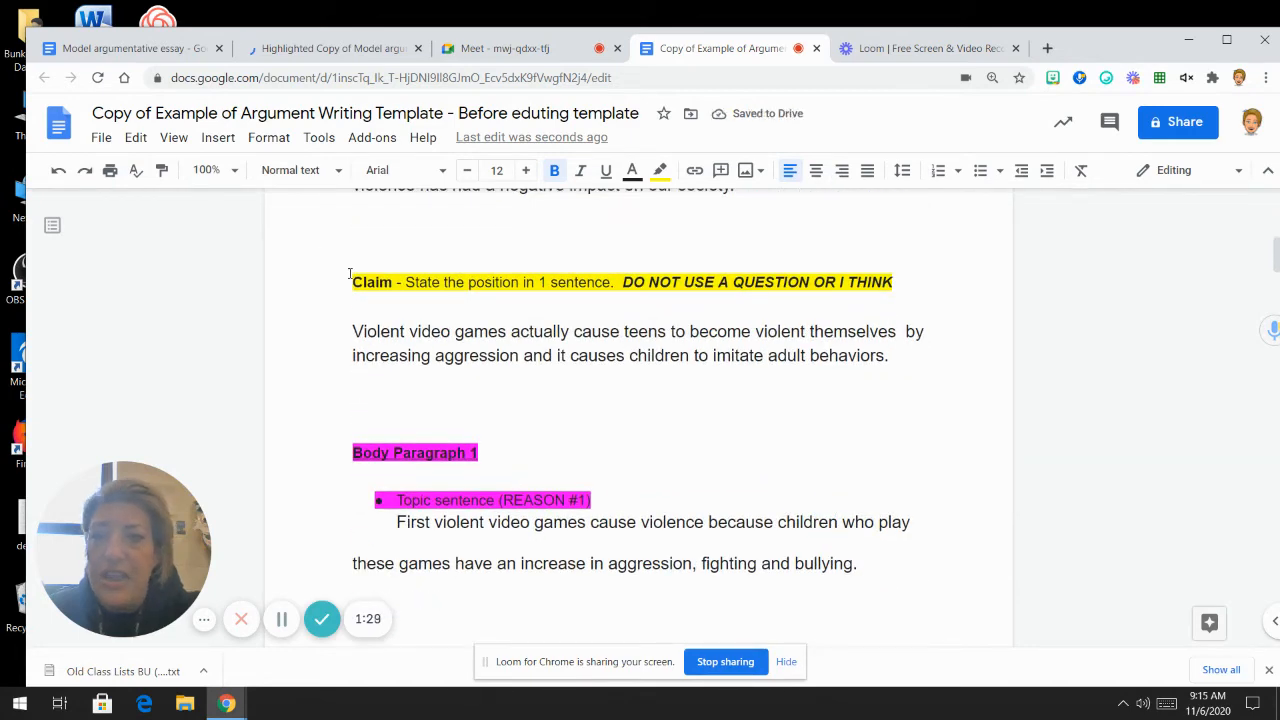
pyautogui.moveTo(470, 252); pyautogui.dragTo(813, 331)
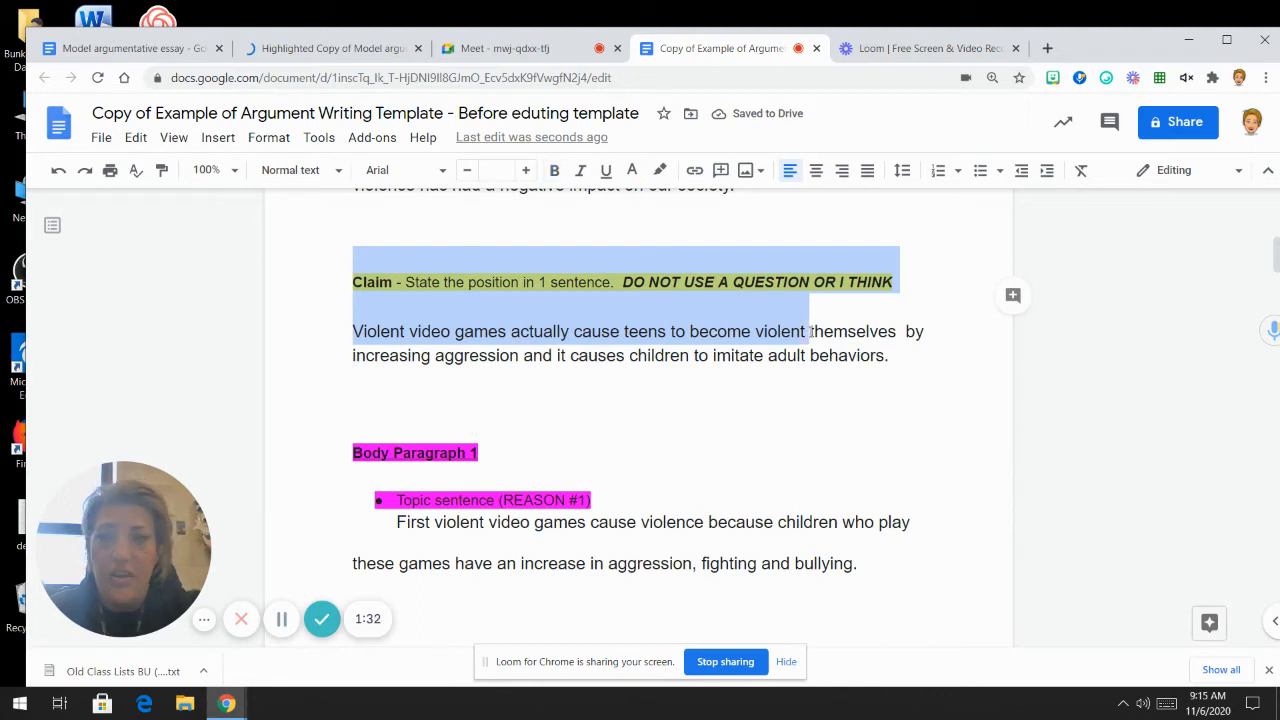
pyautogui.press('BackSpace')
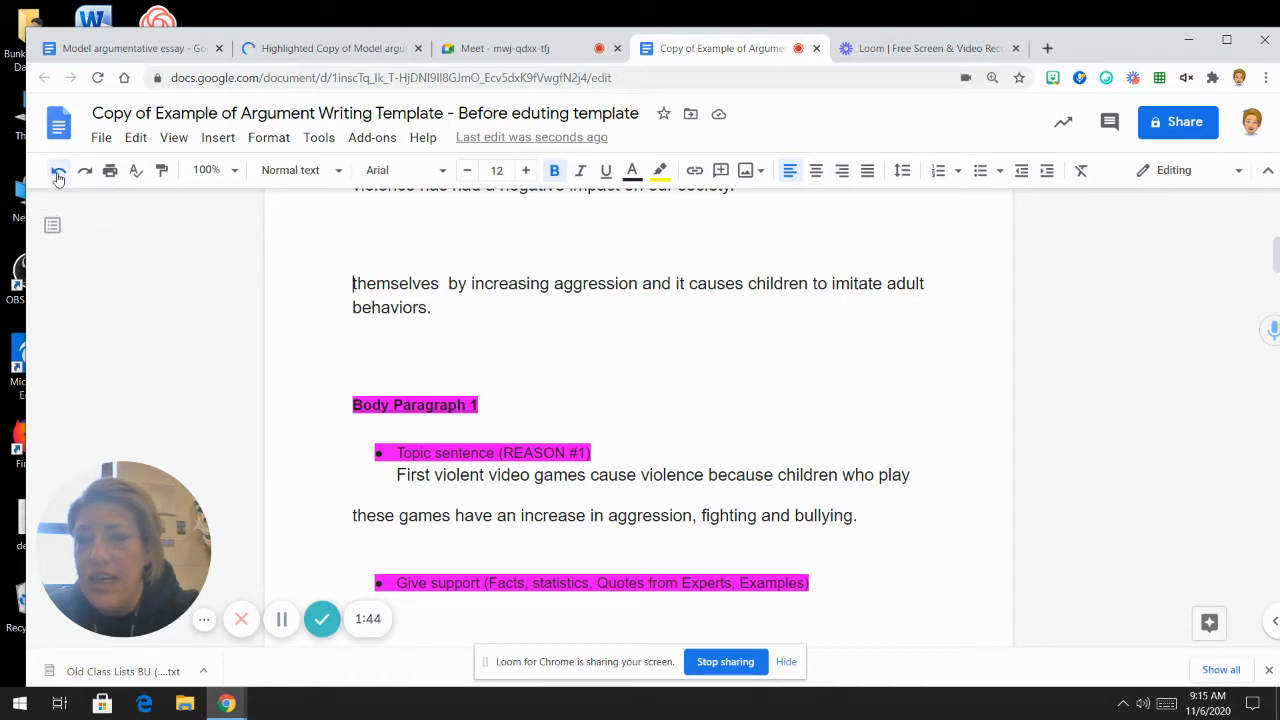
pyautogui.click(58, 176)
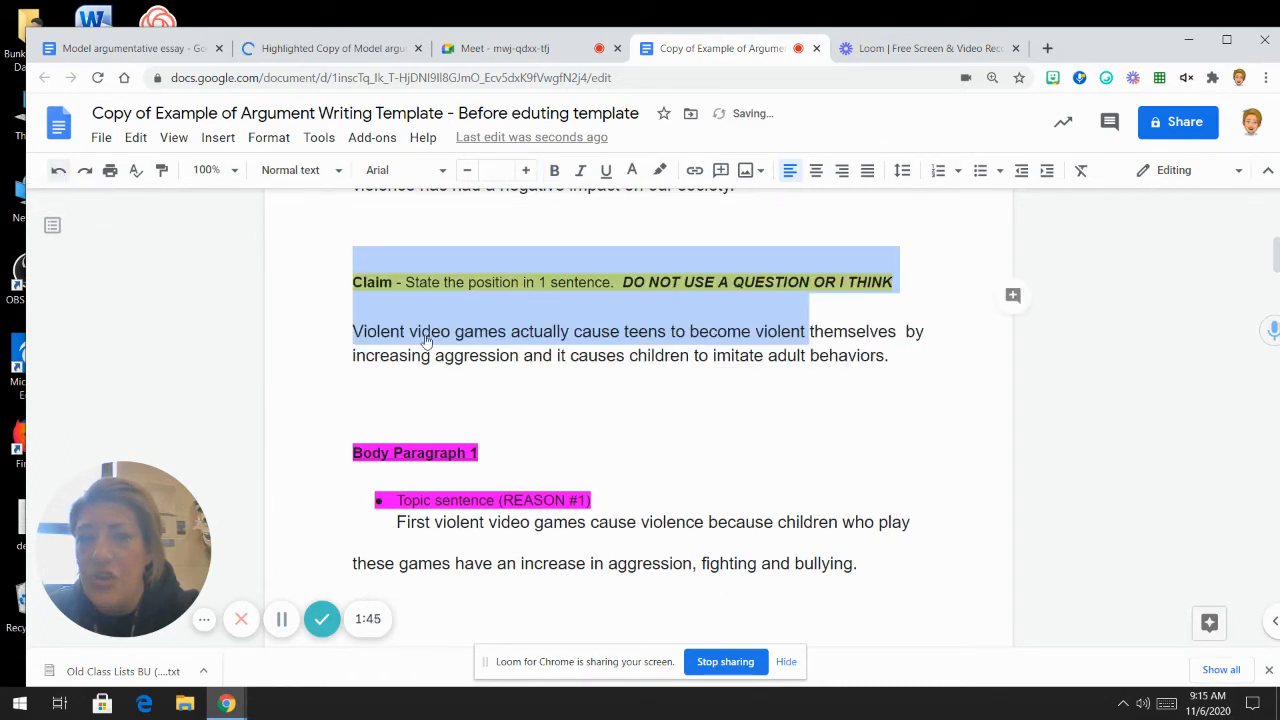
# Delete only the highlighted "Claim" prompt line above the sentence starting "Violent video games actually cause teens"
pyautogui.scroll(1, 428, 342)
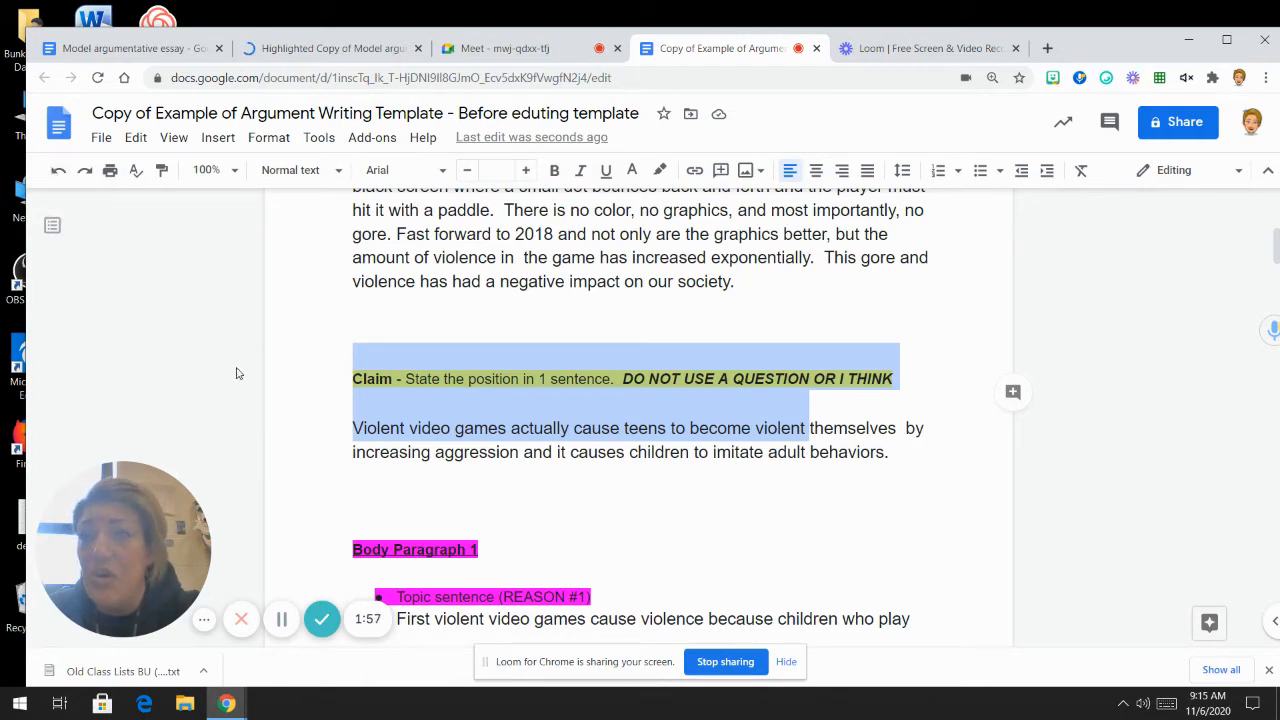
pyautogui.click(309, 374)
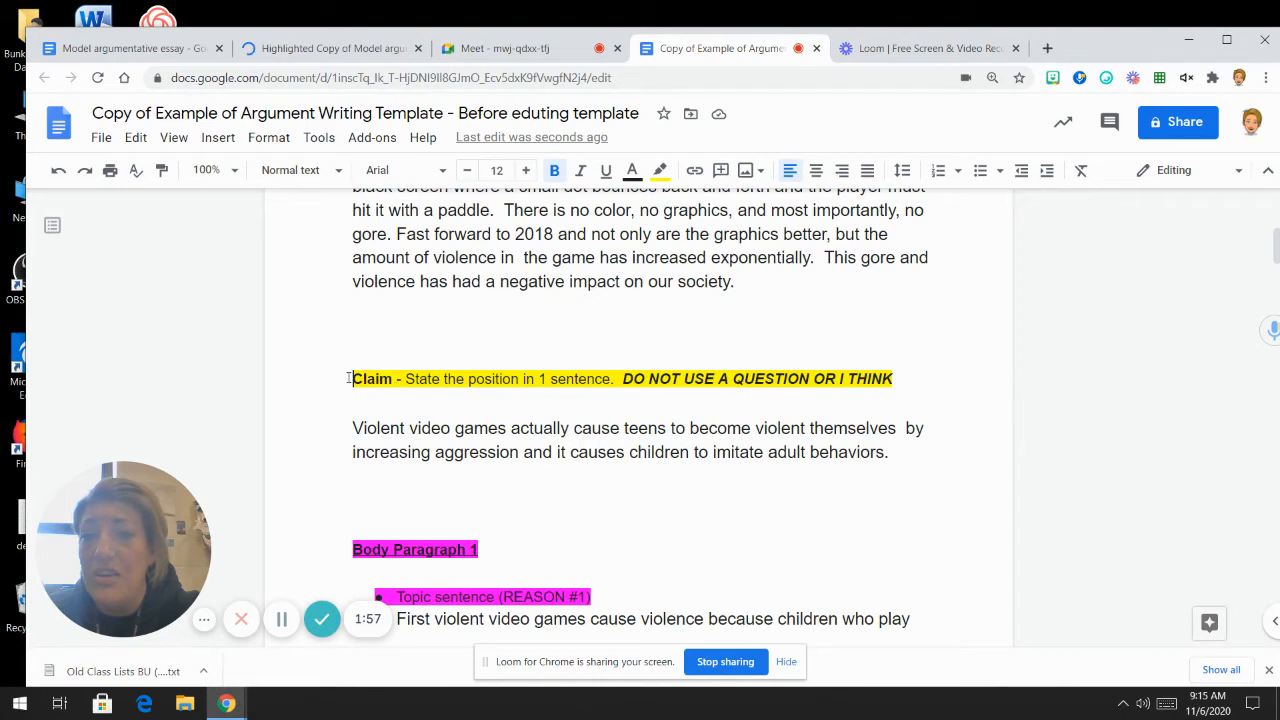
pyautogui.moveTo(349, 378); pyautogui.dragTo(727, 430)
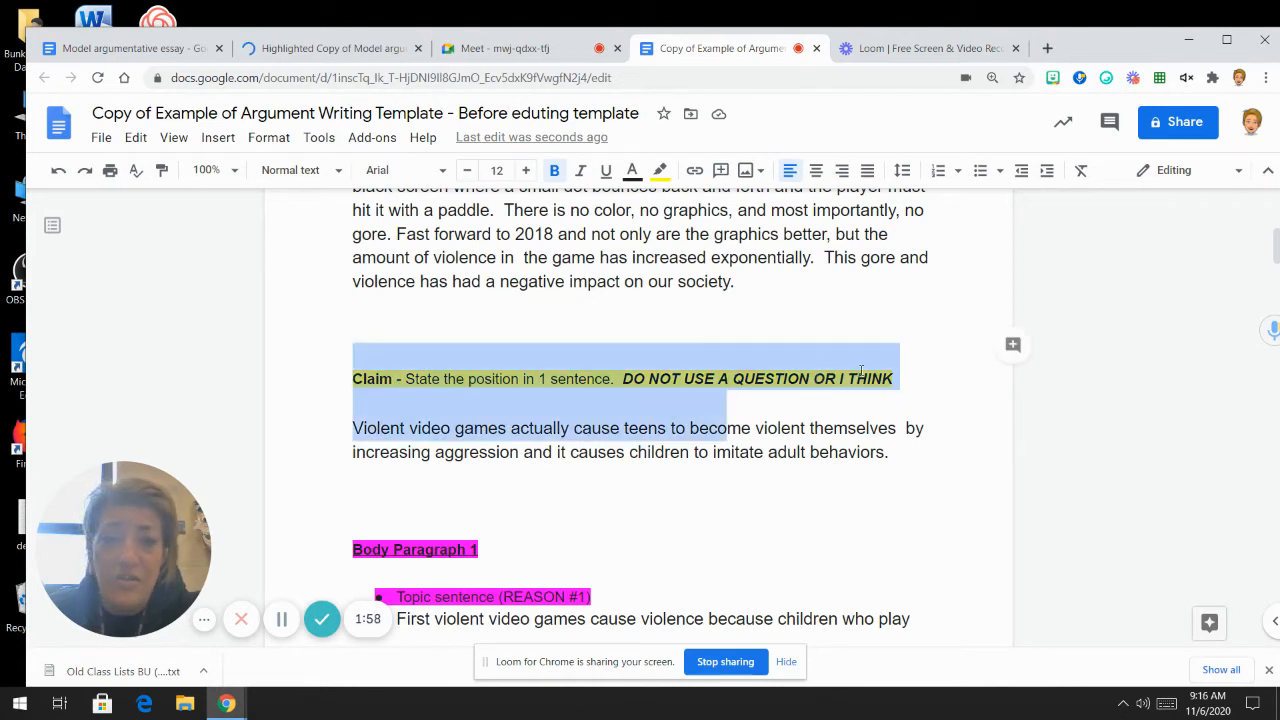
pyautogui.moveTo(860, 370); pyautogui.dragTo(904, 370)
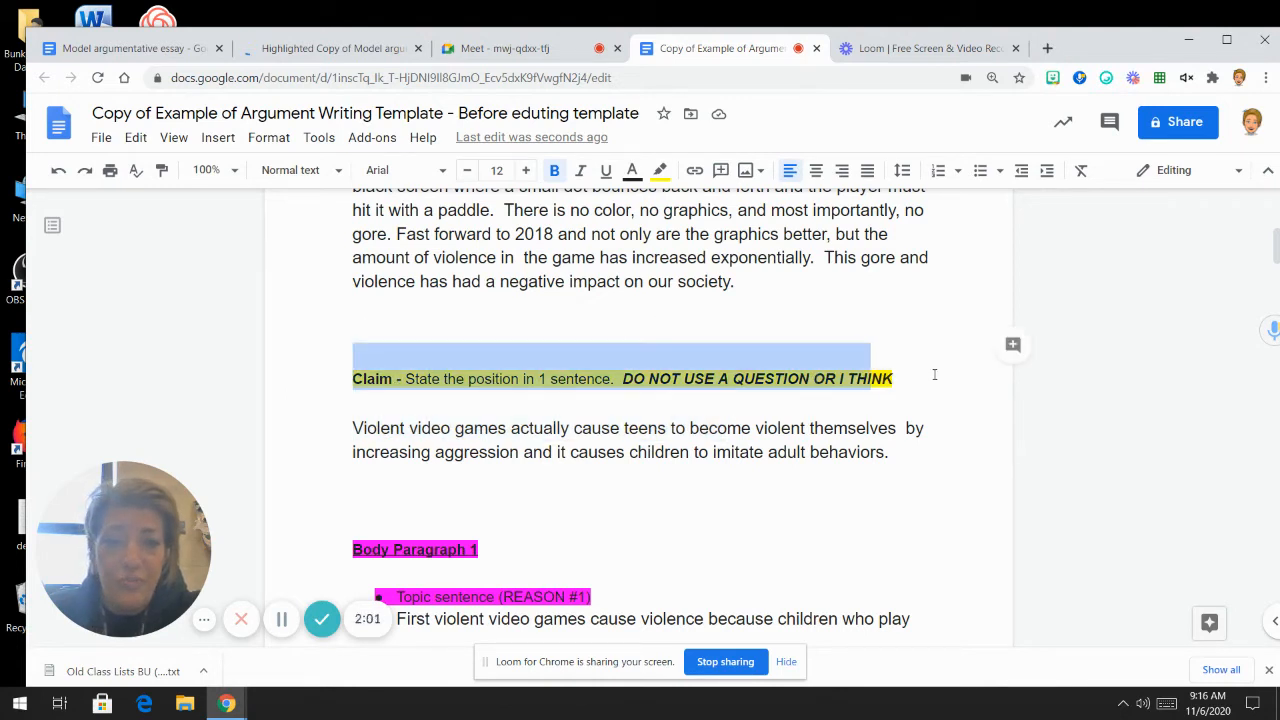
pyautogui.press('BackSpace')
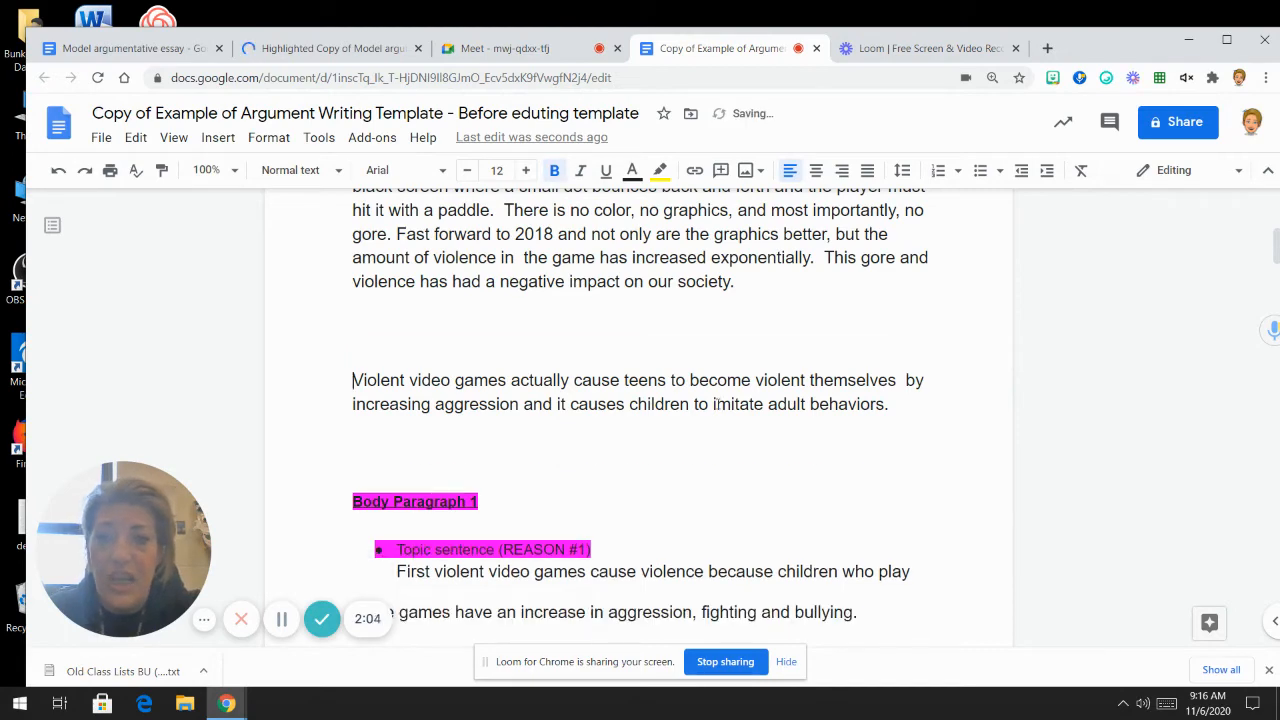
# Insert the missing "G" at the start of the opening paragraph so that it begins with "Grand Theft Auto"
pyautogui.scroll(2, 665, 378)
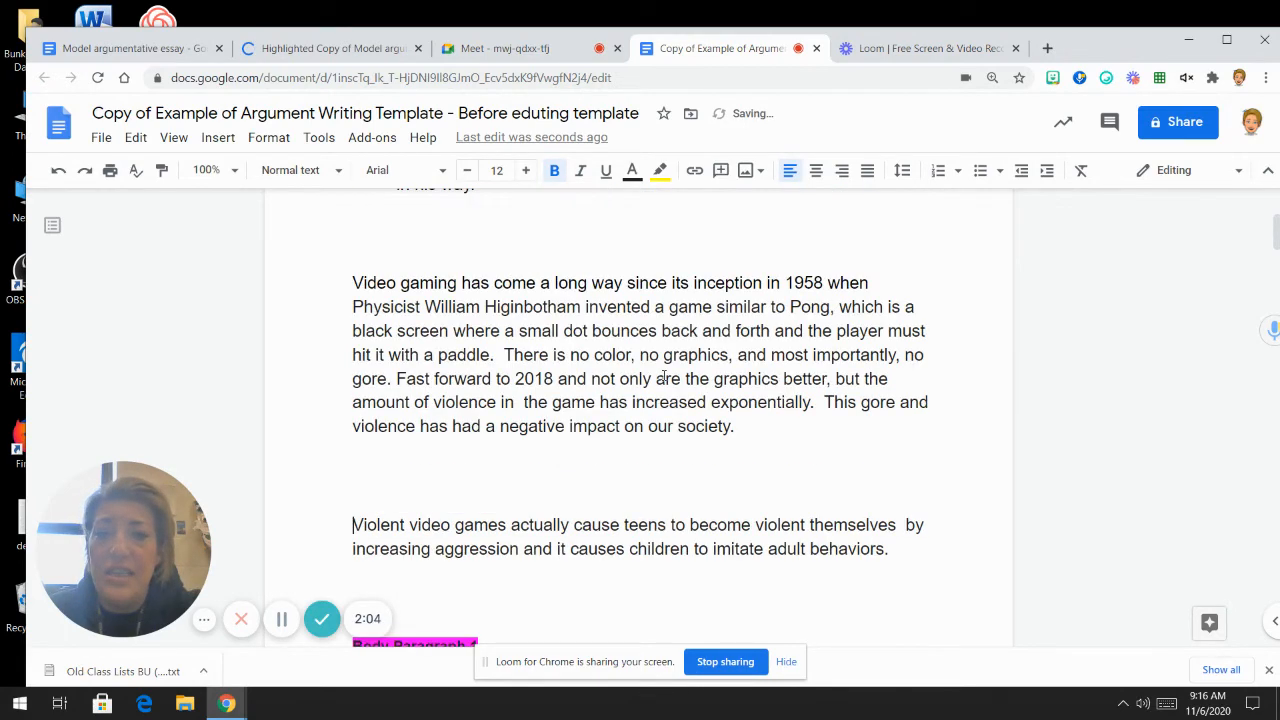
pyautogui.scroll(3, 665, 378)
pyautogui.click(397, 329)
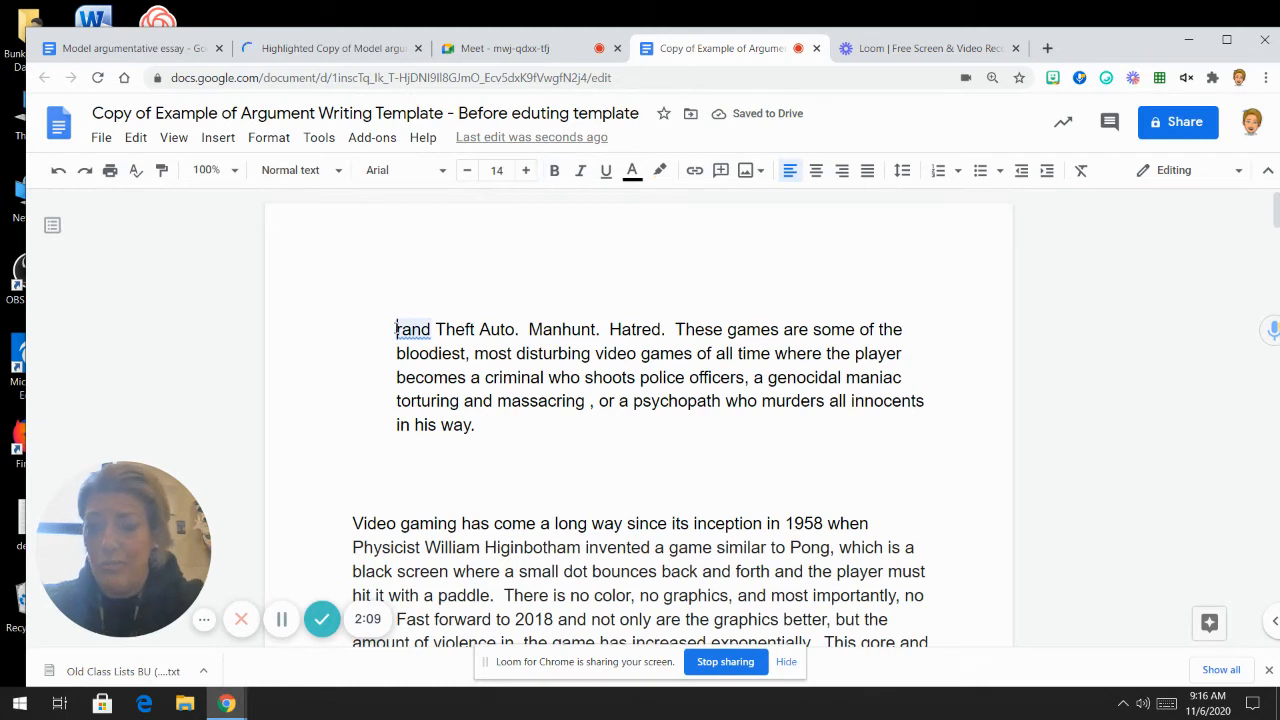
pyautogui.write('G')
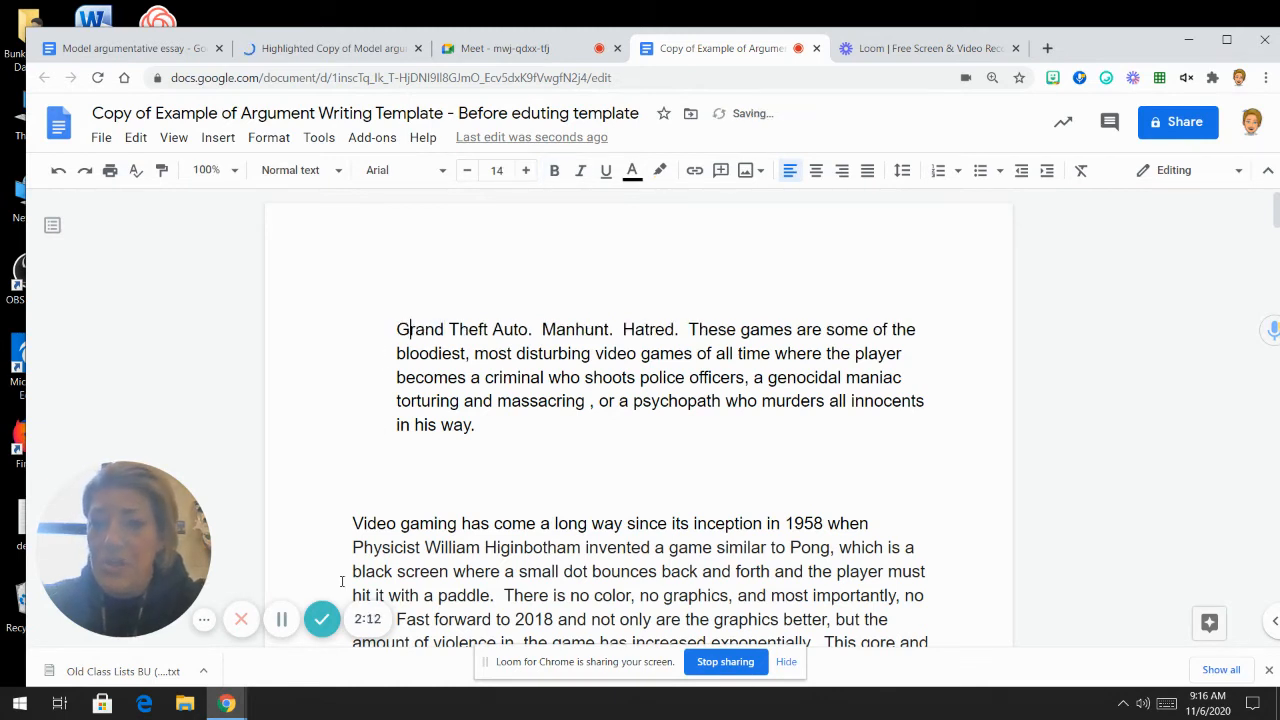
# Join the paragraph starting "Video gaming has come a long way" to the end of the opening hook paragraph
pyautogui.click(350, 523)
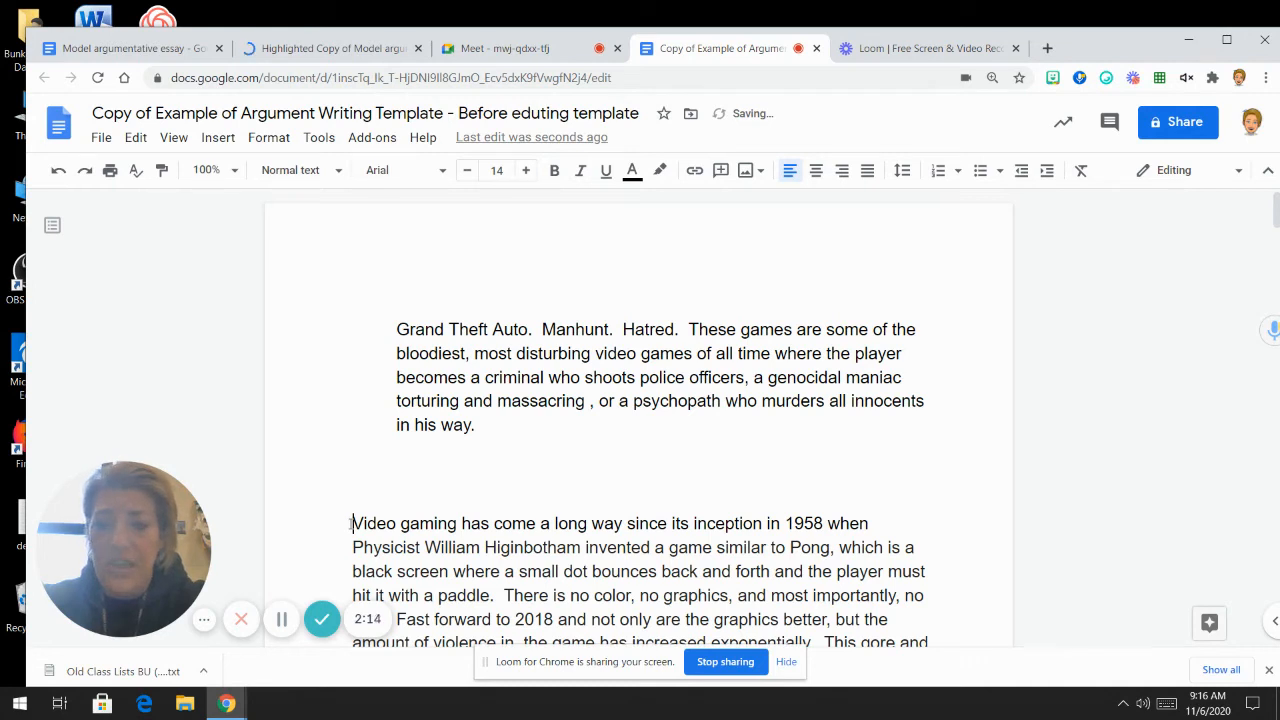
pyautogui.press('BackSpace')
pyautogui.press('BackSpace')
pyautogui.press('BackSpace')
pyautogui.press('BackSpace')
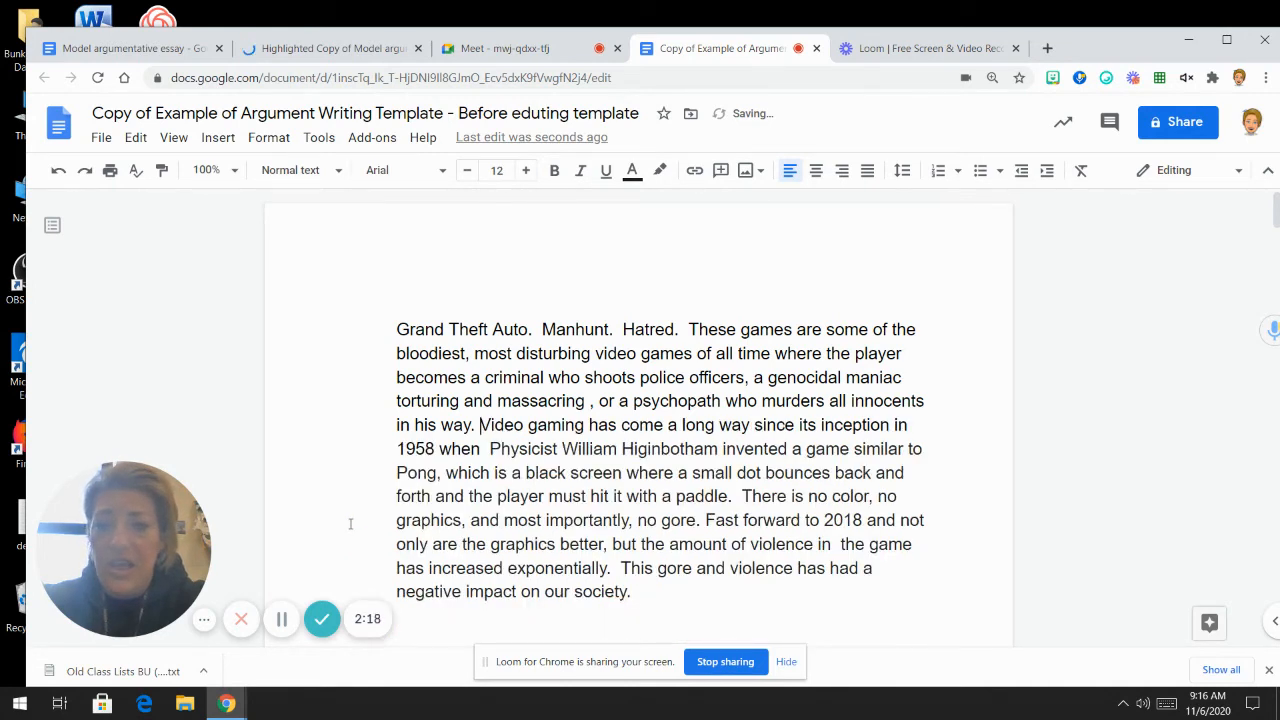
# Join the claim sentence starting "Violent video games actually cause teens" to the end of the introduction paragraph
pyautogui.scroll(-3, 464, 600)
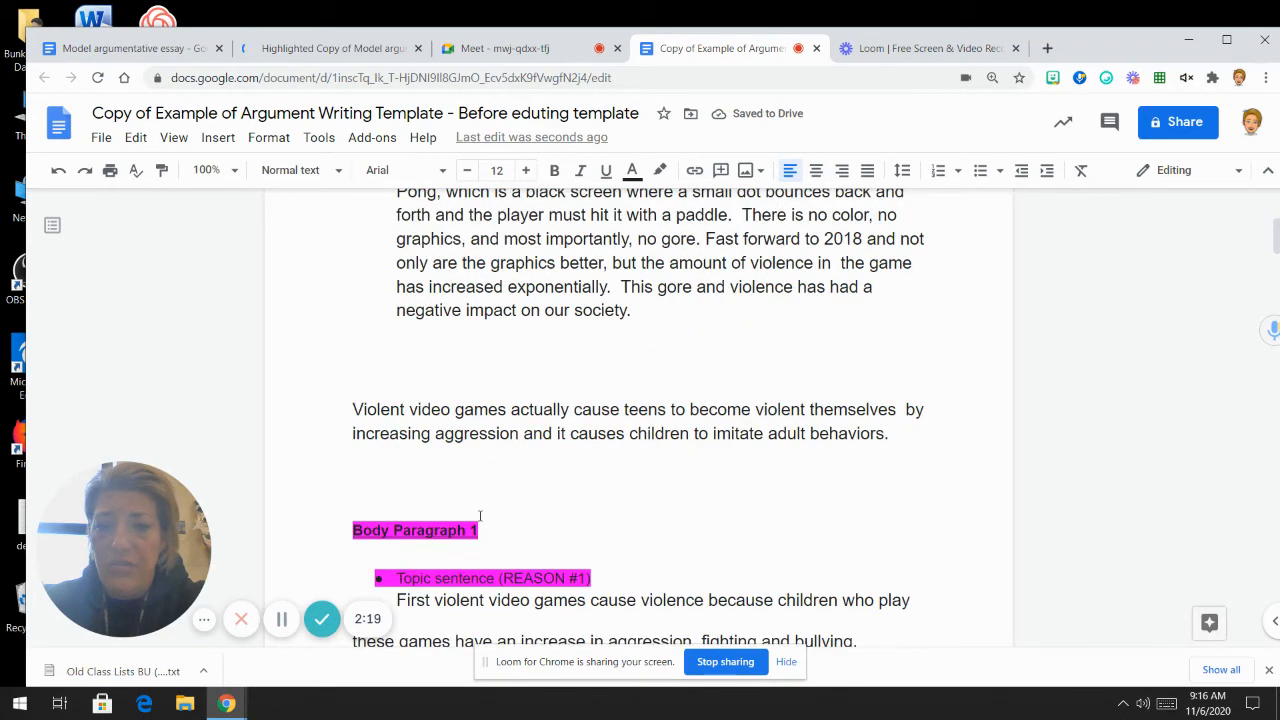
pyautogui.click(351, 409)
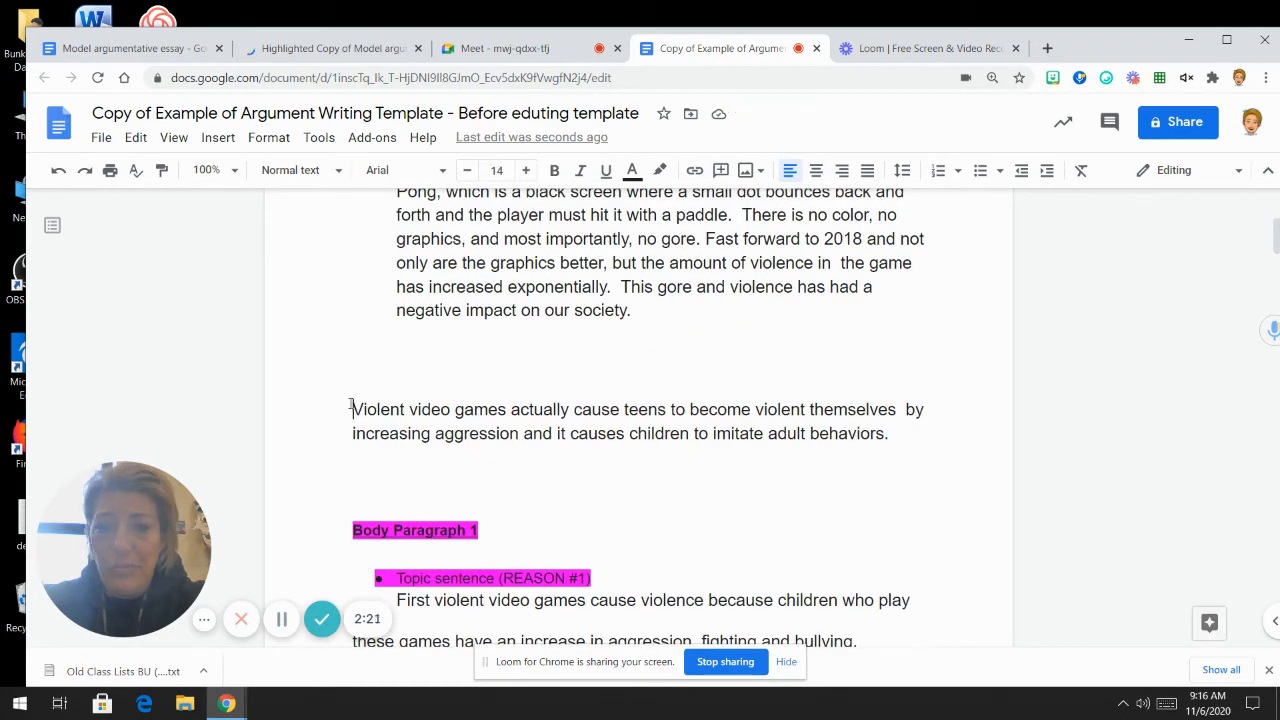
pyautogui.press('BackSpace')
pyautogui.press('BackSpace')
pyautogui.press('BackSpace')
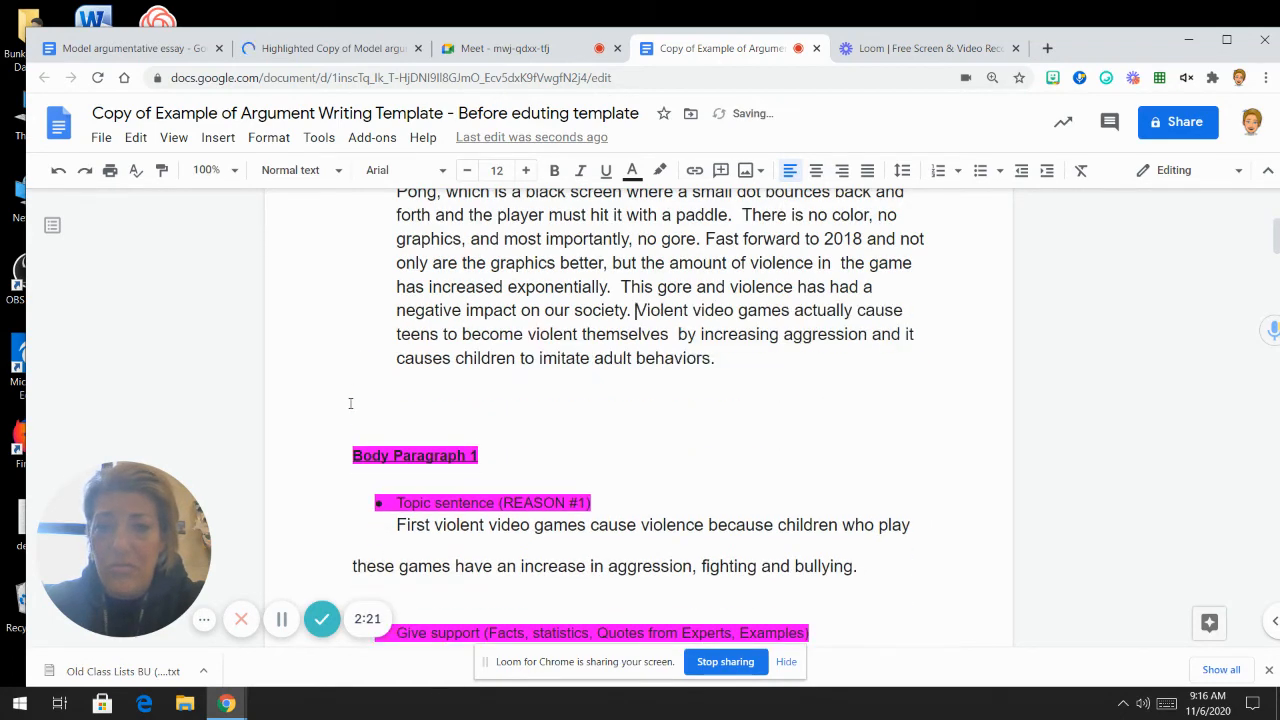
pyautogui.click(350, 403)
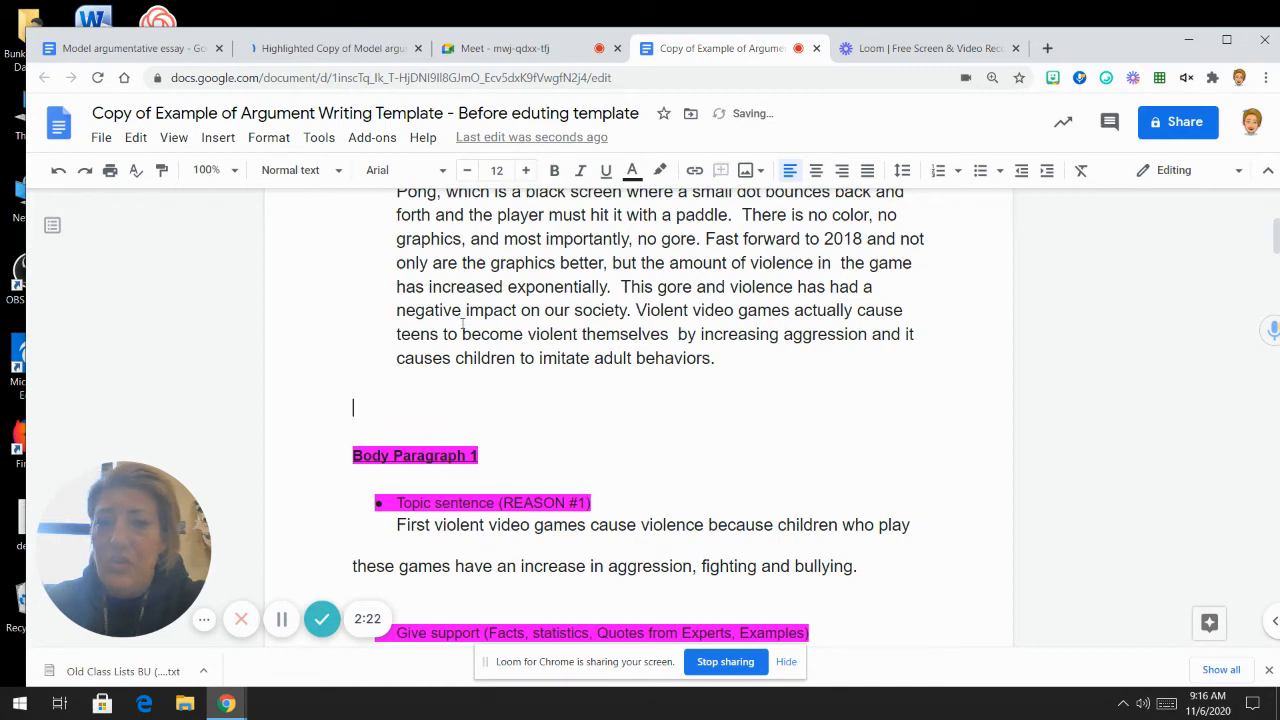
pyautogui.scroll(3, 496, 232)
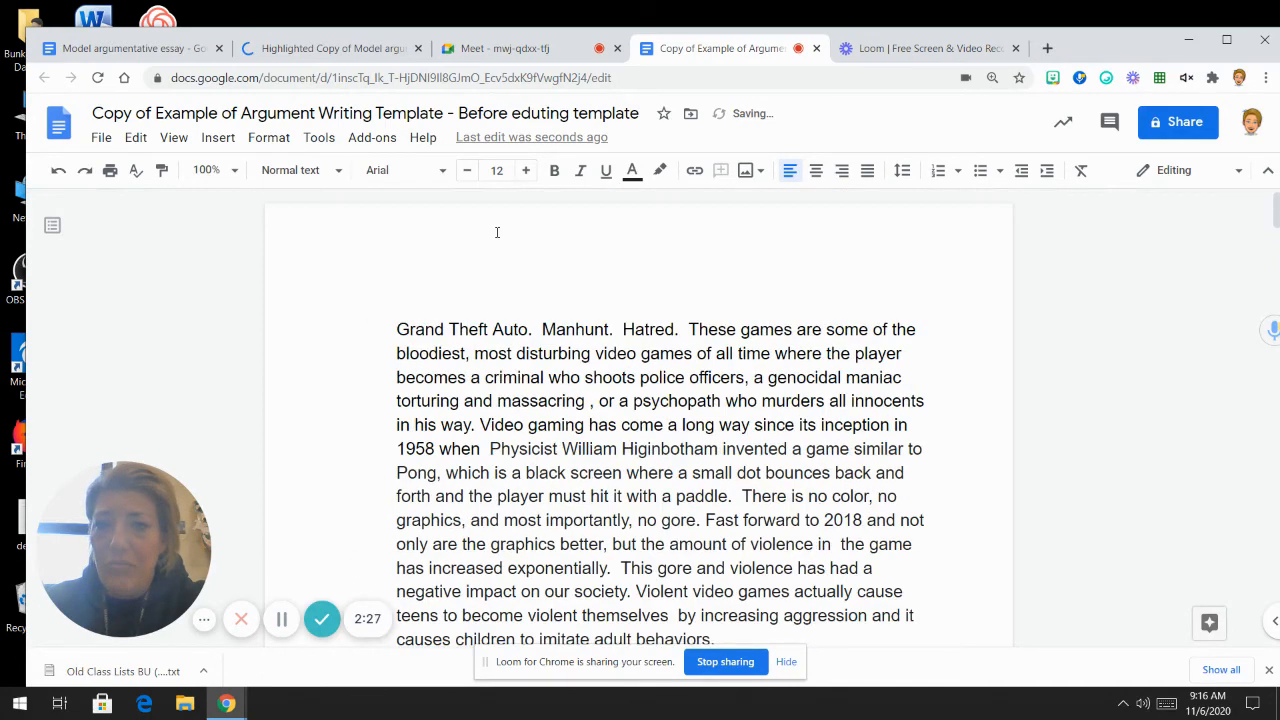
# Indent the first line of the introduction paragraph starting "Grand Theft Auto"
pyautogui.click(395, 329)
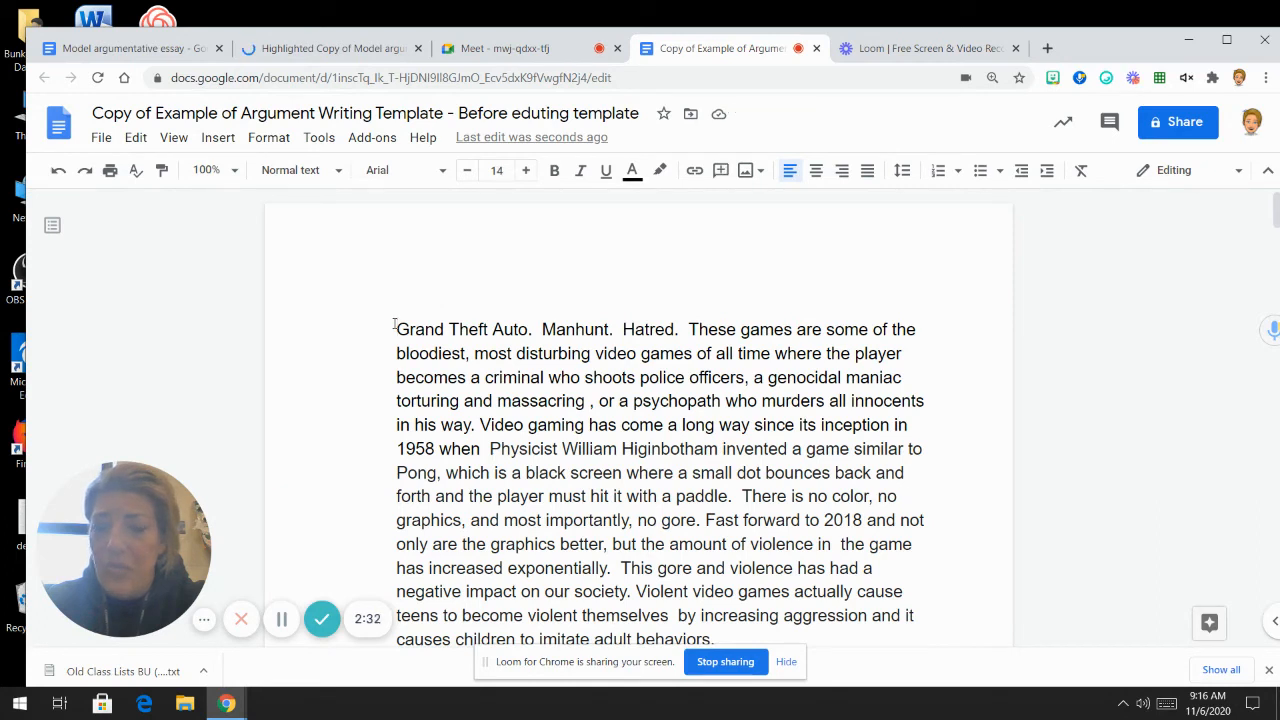
pyautogui.press('Tab')
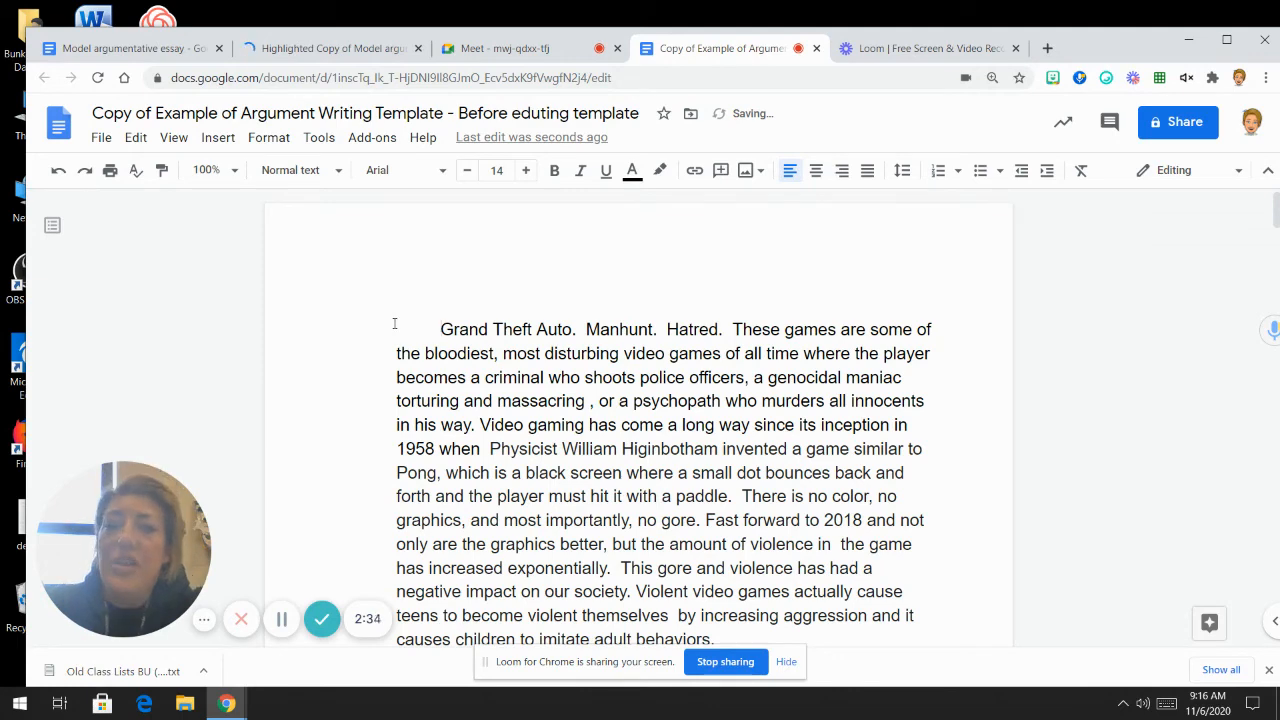
# Delete the highlighted "Body Paragraph 1" and "Topic sentence (REASON #1)" prompts and the "Give support" prompt above the sentence starting "According to"
pyautogui.scroll(-3, 556, 353)
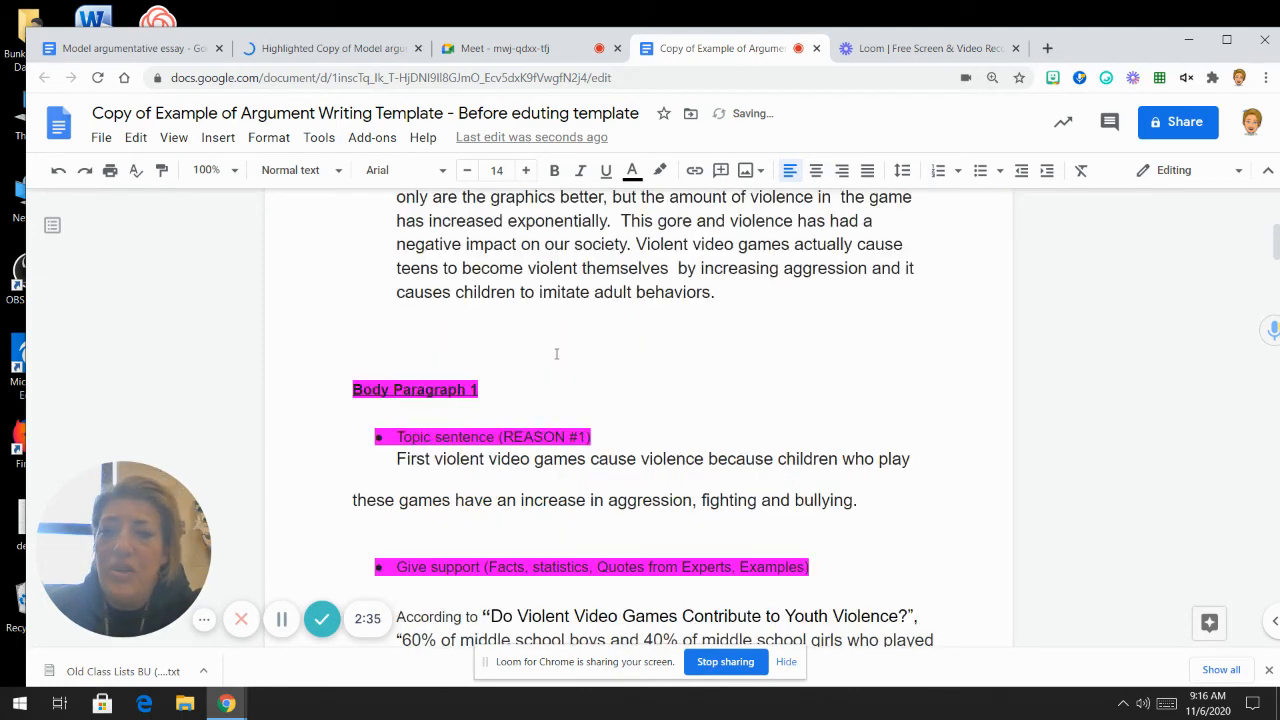
pyautogui.scroll(-1, 351, 370)
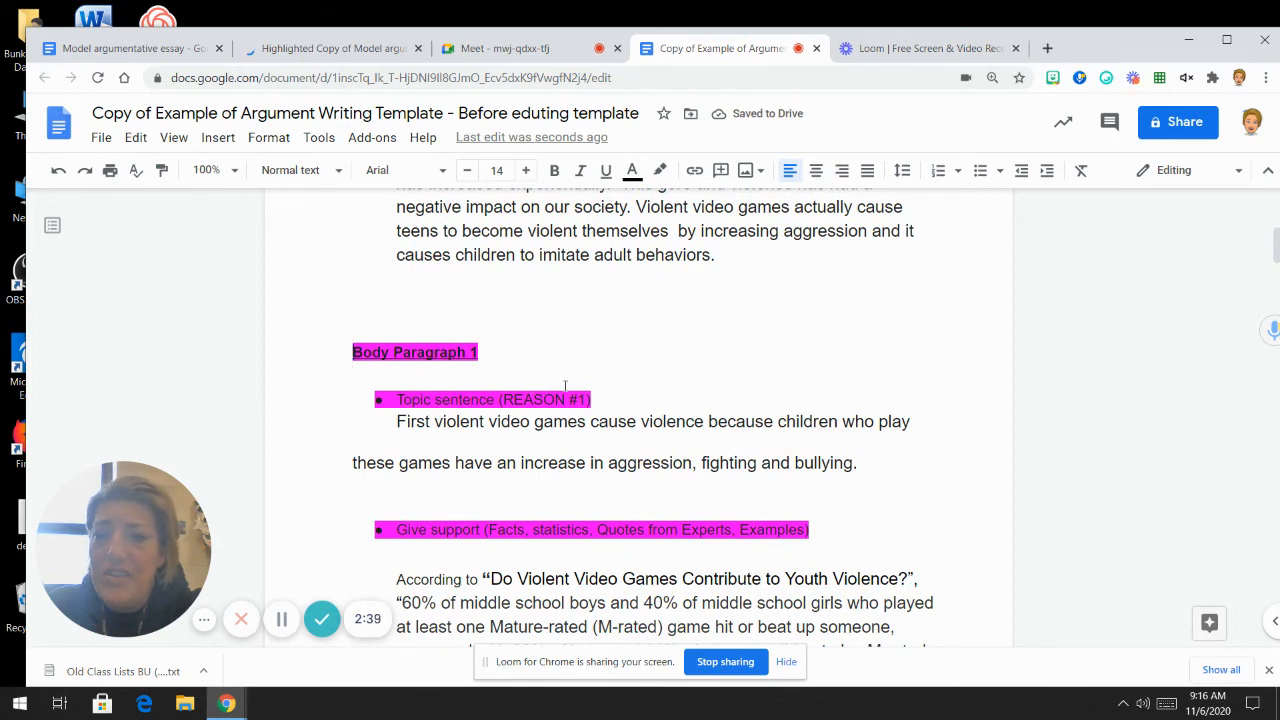
pyautogui.moveTo(350, 352); pyautogui.dragTo(616, 392)
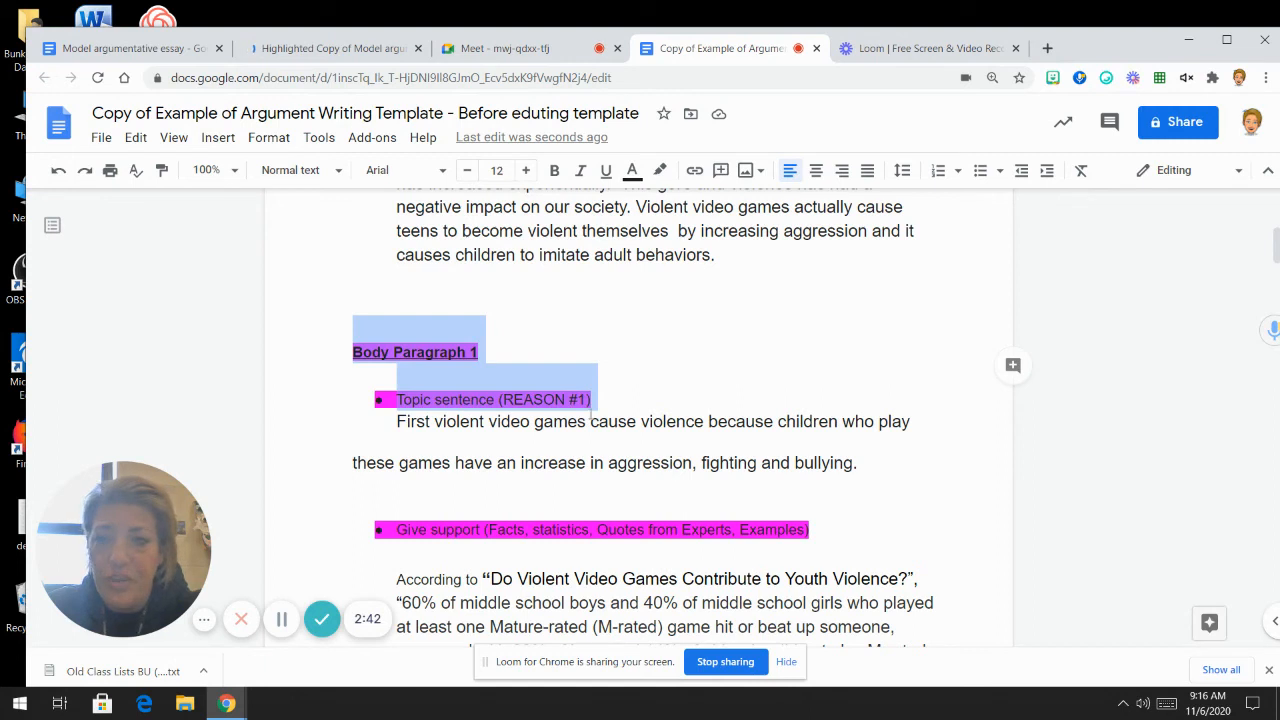
pyautogui.press('BackSpace')
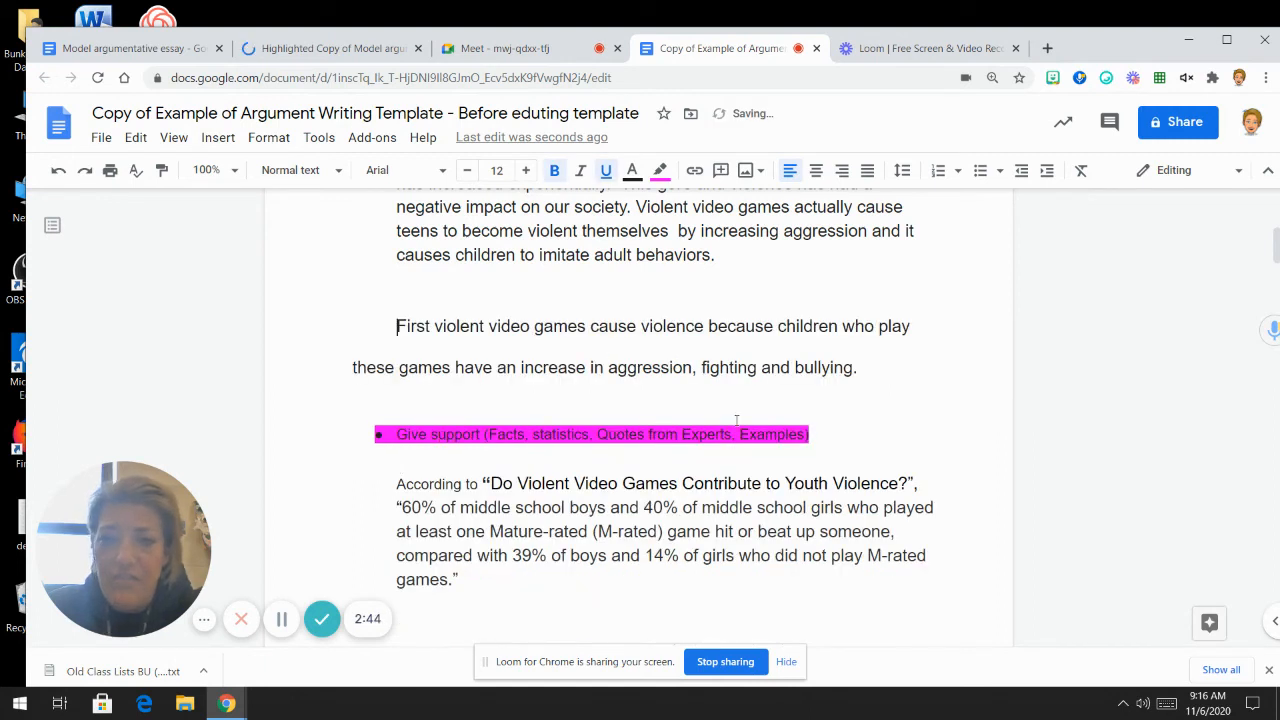
pyautogui.tripleClick(830, 435)
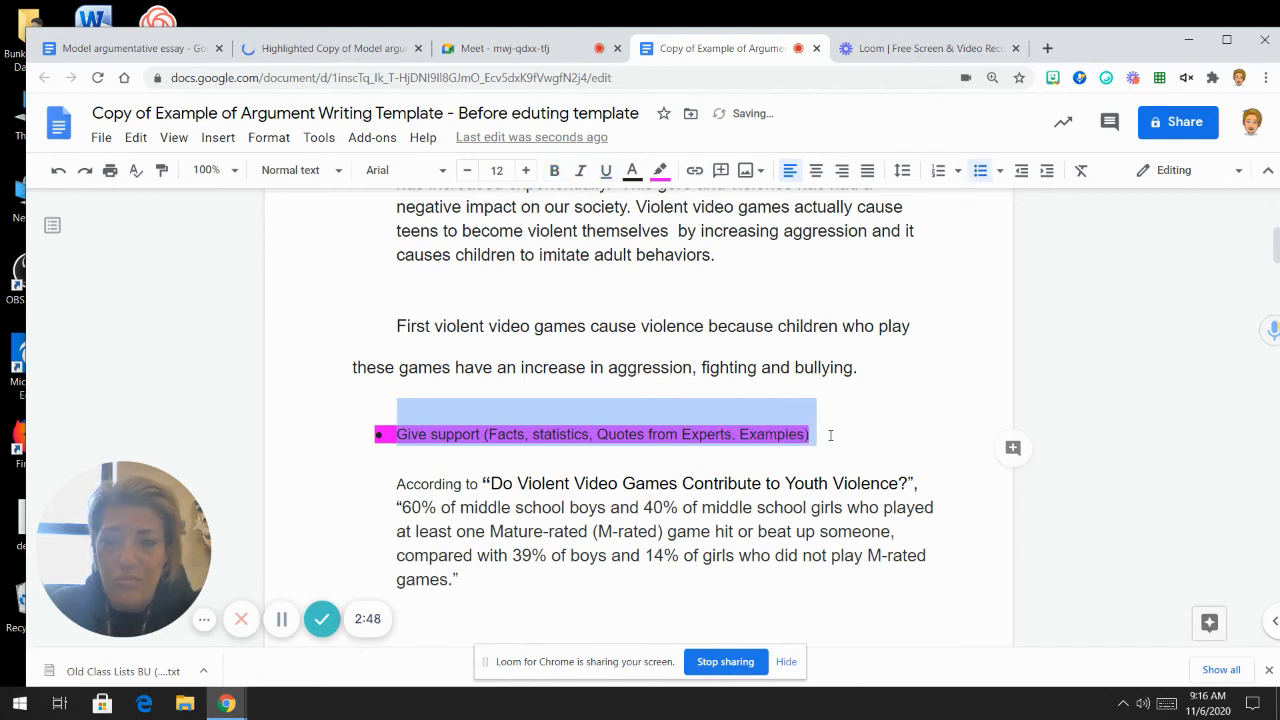
pyautogui.press('BackSpace')
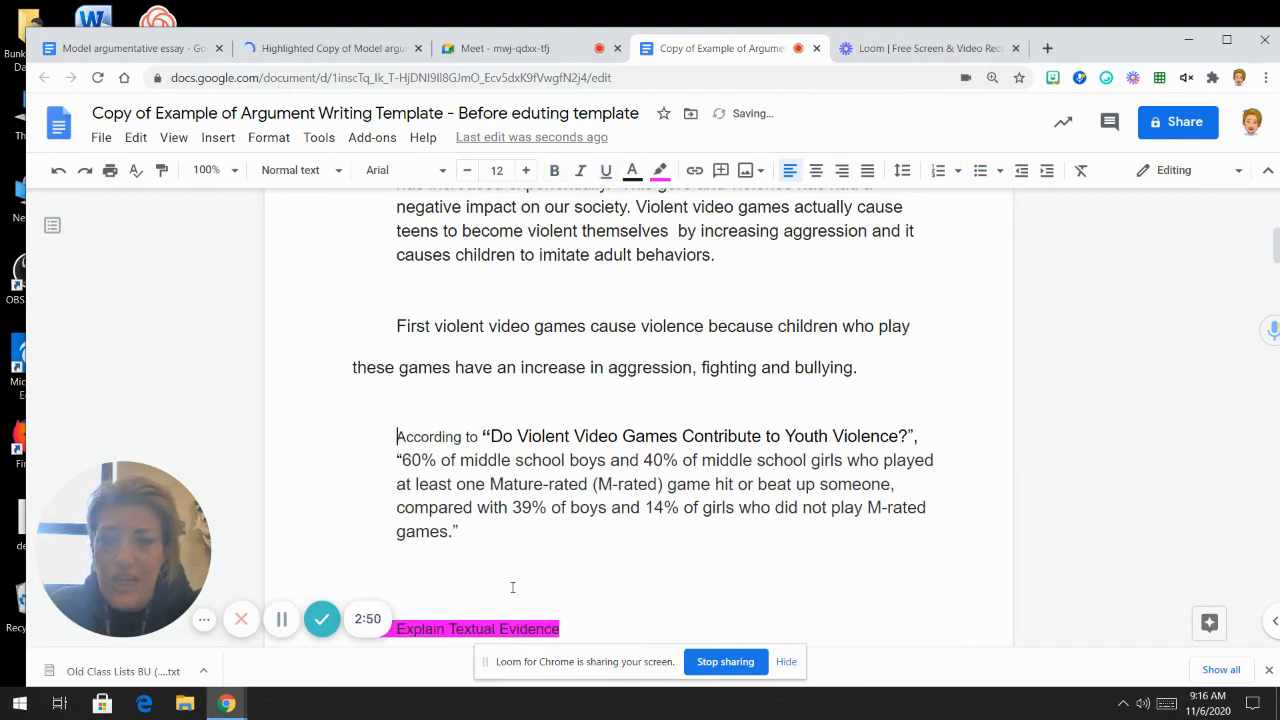
# Delete the highlighted "Explain Textual Evidence" prompt above the sentence starting "This is a 21% and 26% inflation"
pyautogui.scroll(-2, 512, 587)
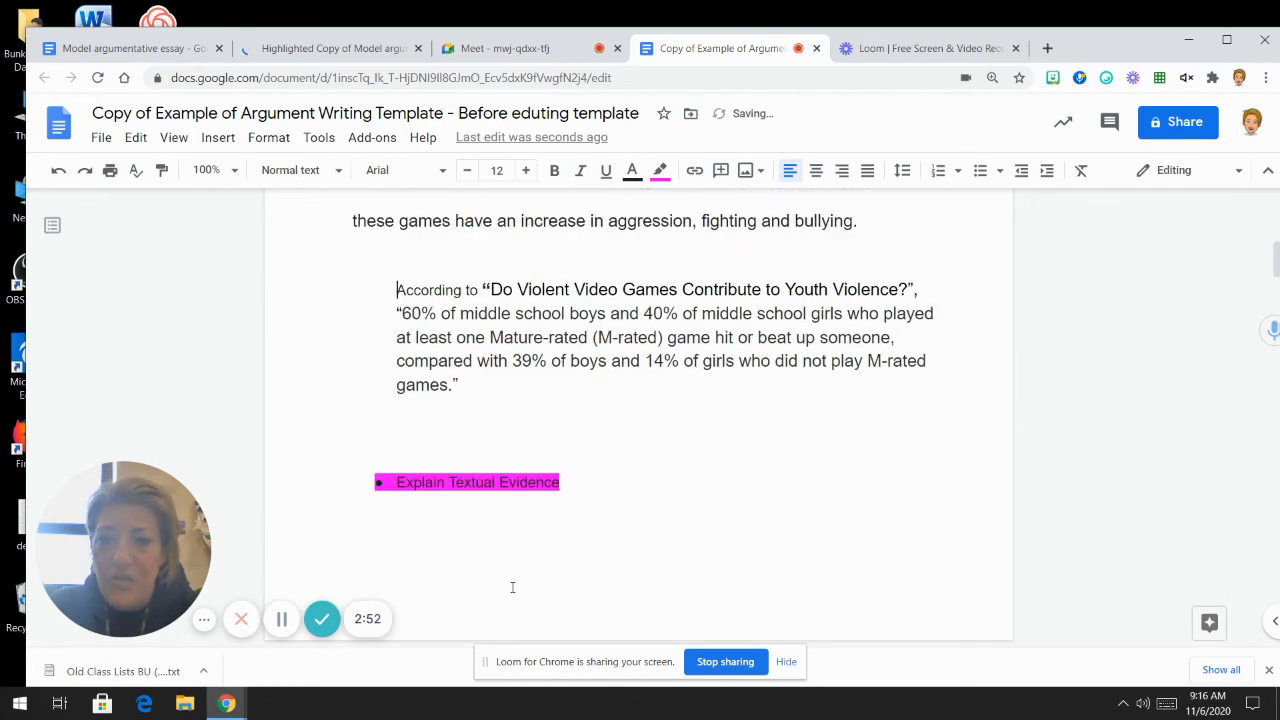
pyautogui.scroll(-2, 412, 467)
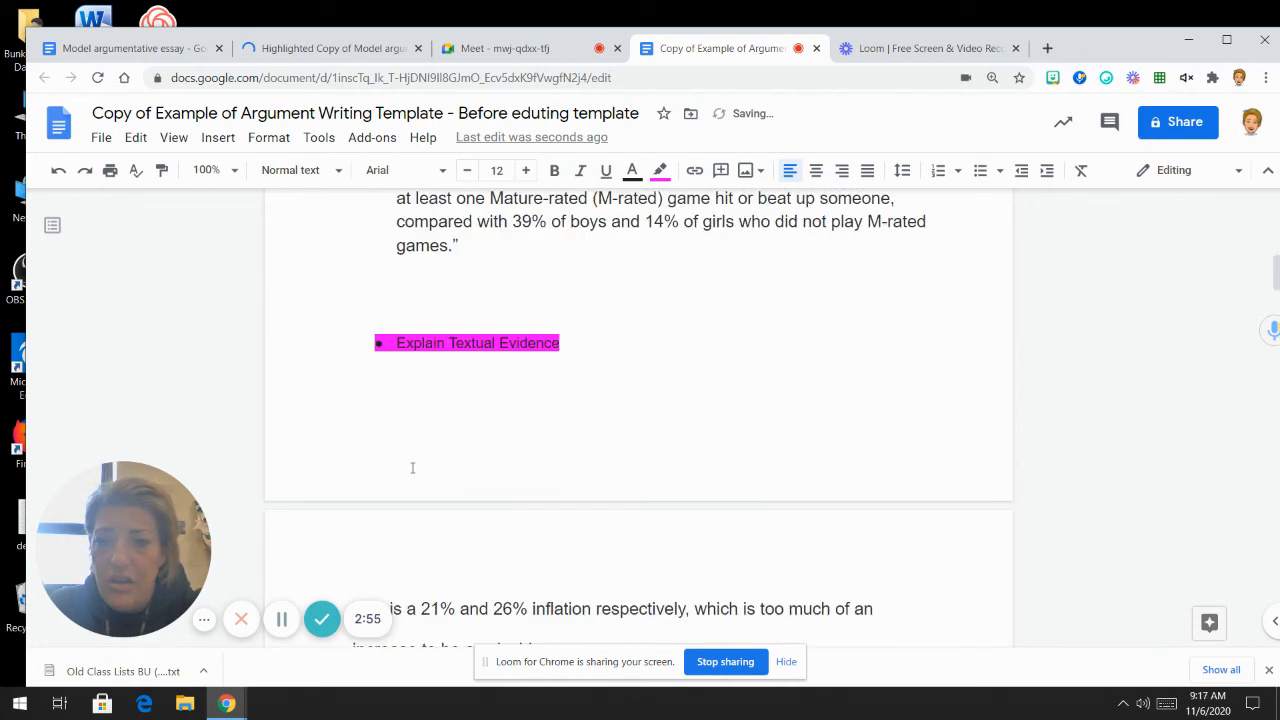
pyautogui.scroll(-1, 412, 467)
pyautogui.moveTo(406, 528); pyautogui.dragTo(588, 263)
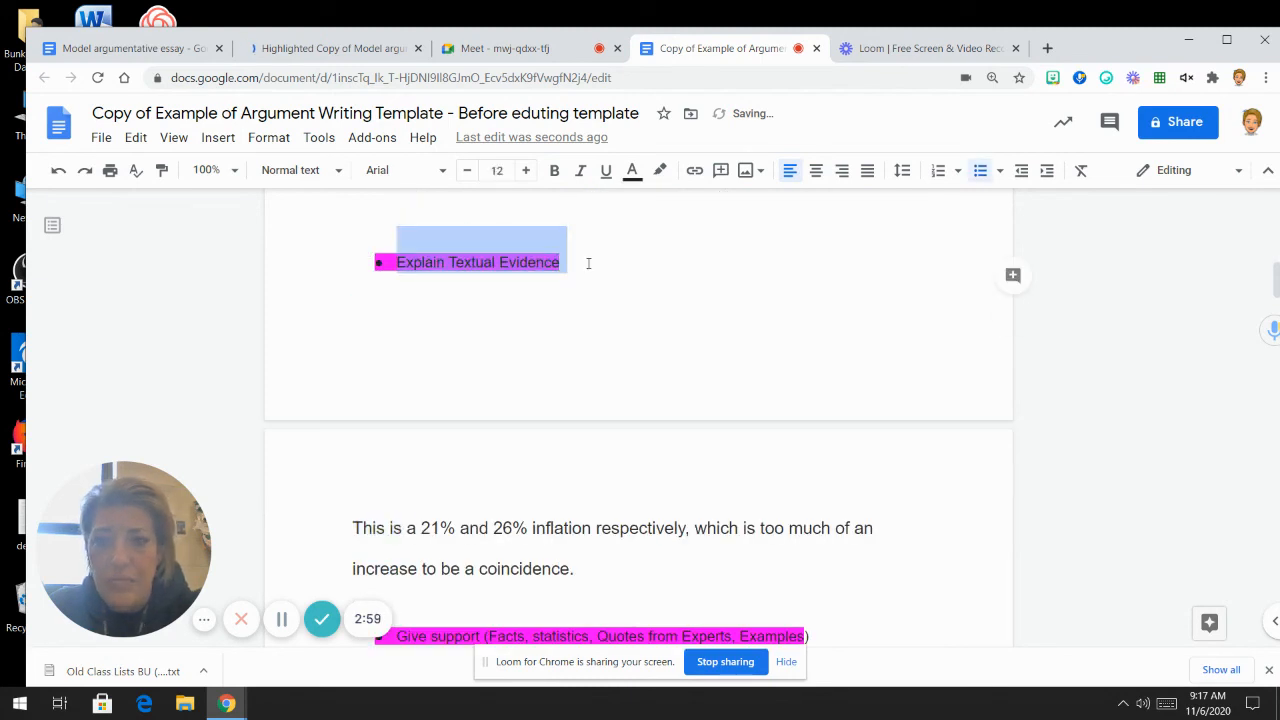
pyautogui.press('BackSpace')
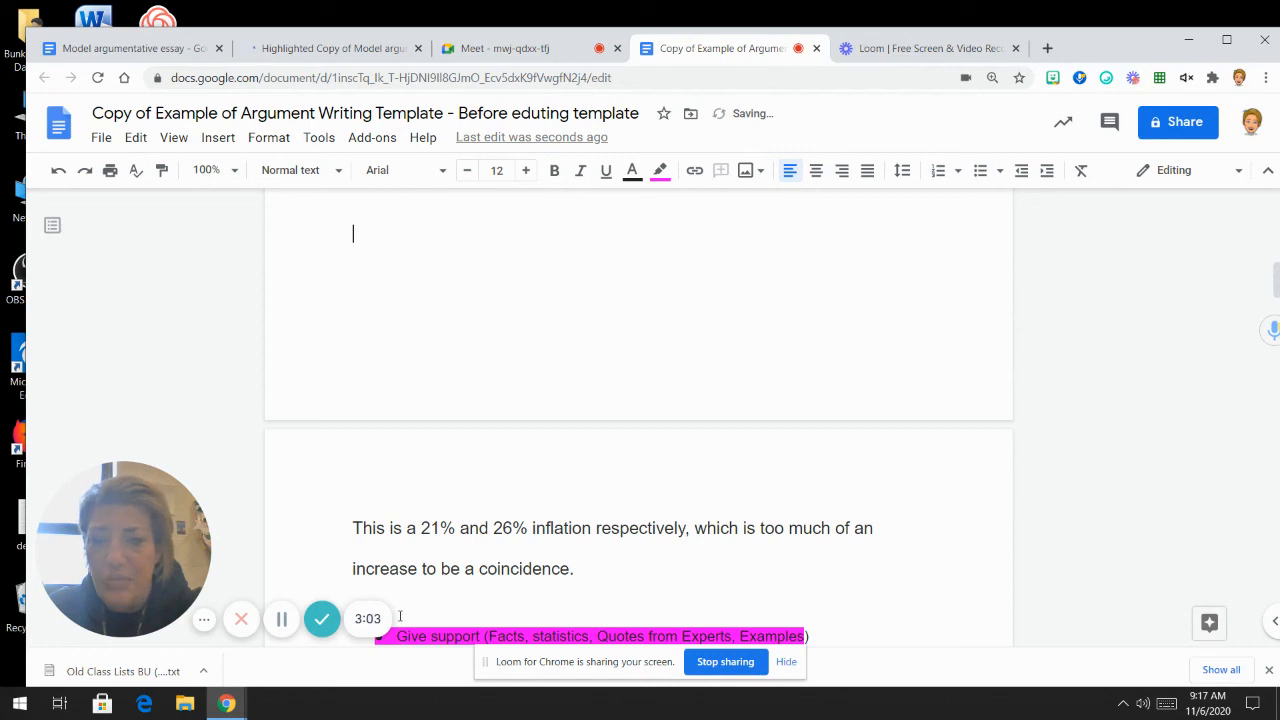
# Delete the entire highlighted "Give support" prompt, including its bullet and closing parenthesis, above the sentence starting "Another example is"
pyautogui.scroll(-1, 400, 612)
pyautogui.scroll(-2, 400, 616)
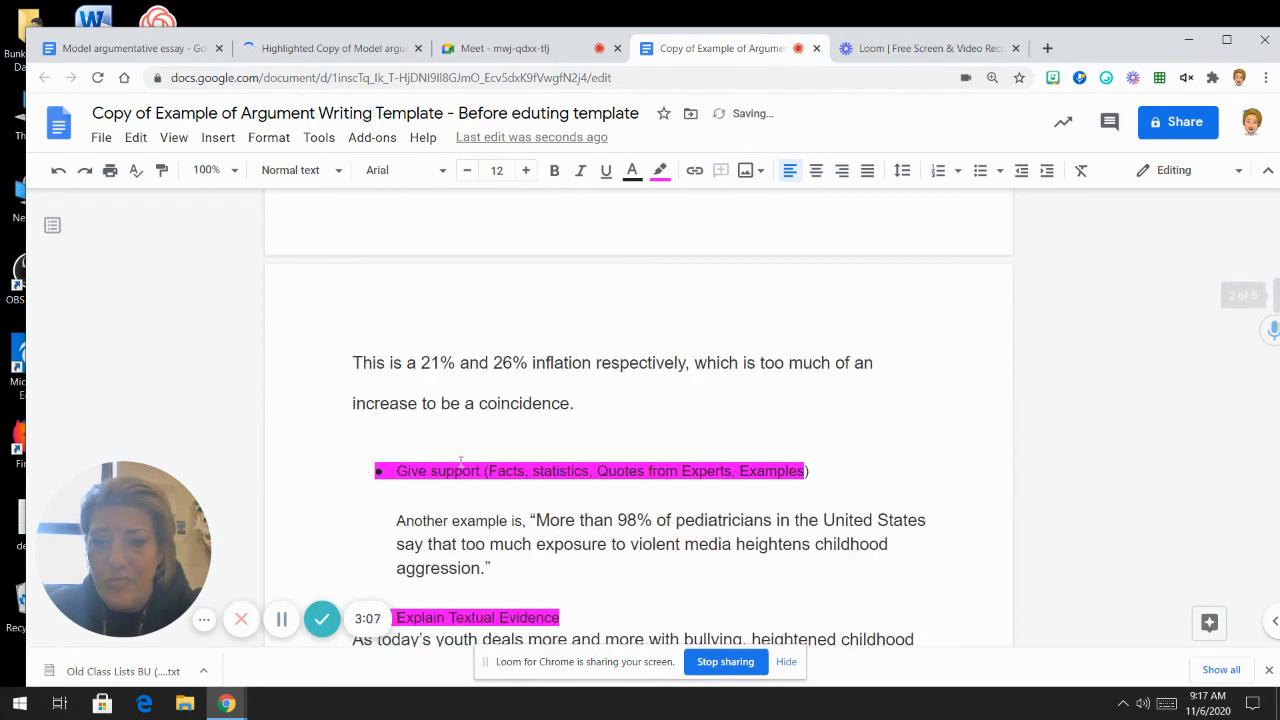
pyautogui.moveTo(593, 460); pyautogui.dragTo(793, 457)
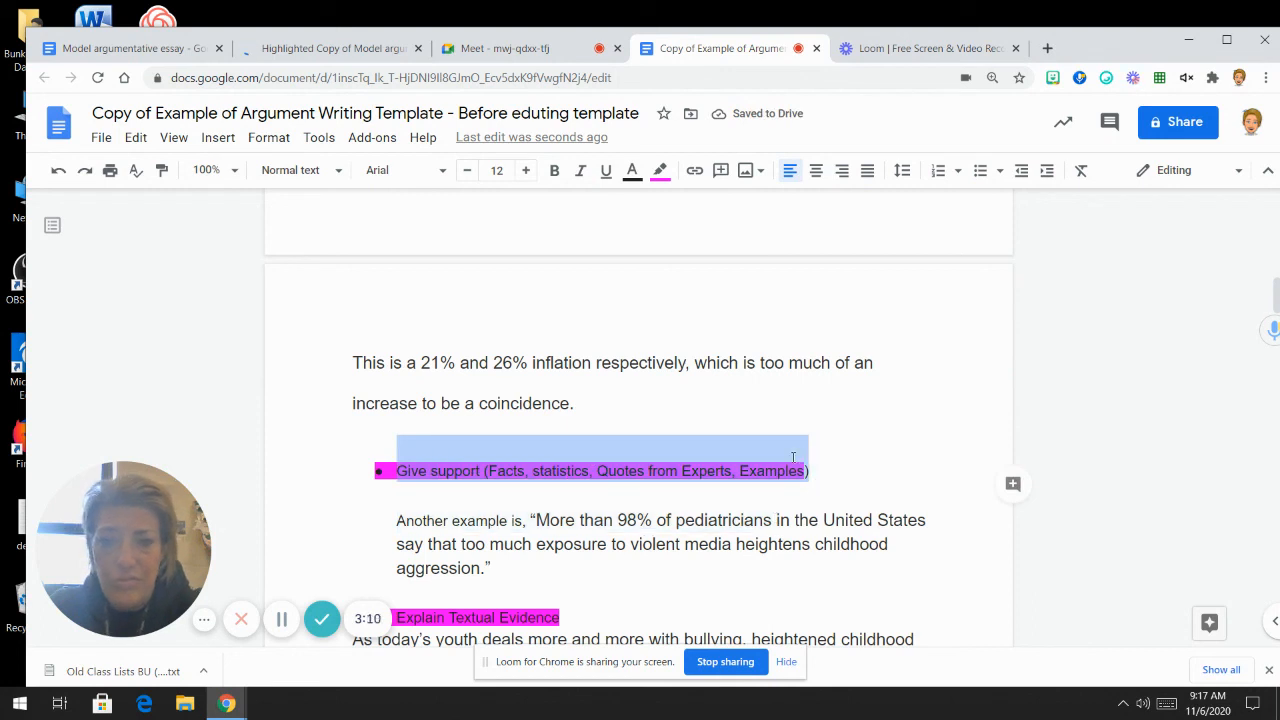
pyautogui.press('BackSpace')
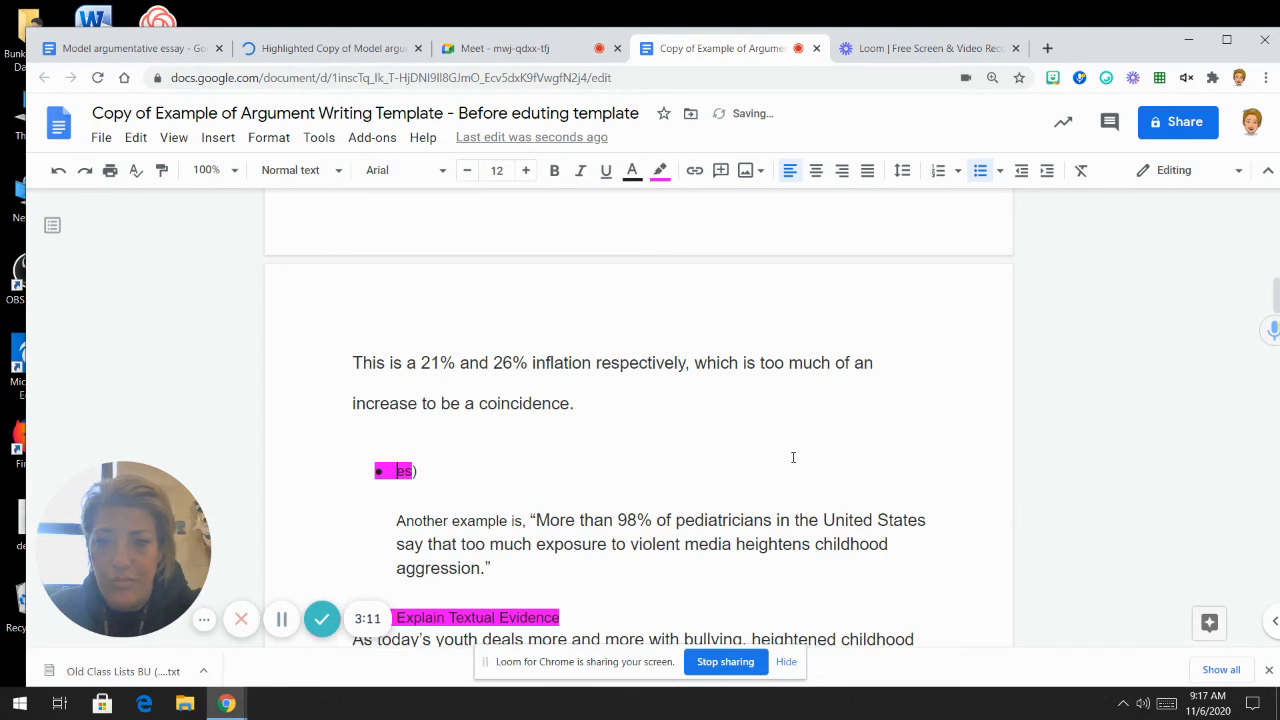
pyautogui.press('BackSpace')
pyautogui.press('BackSpace')
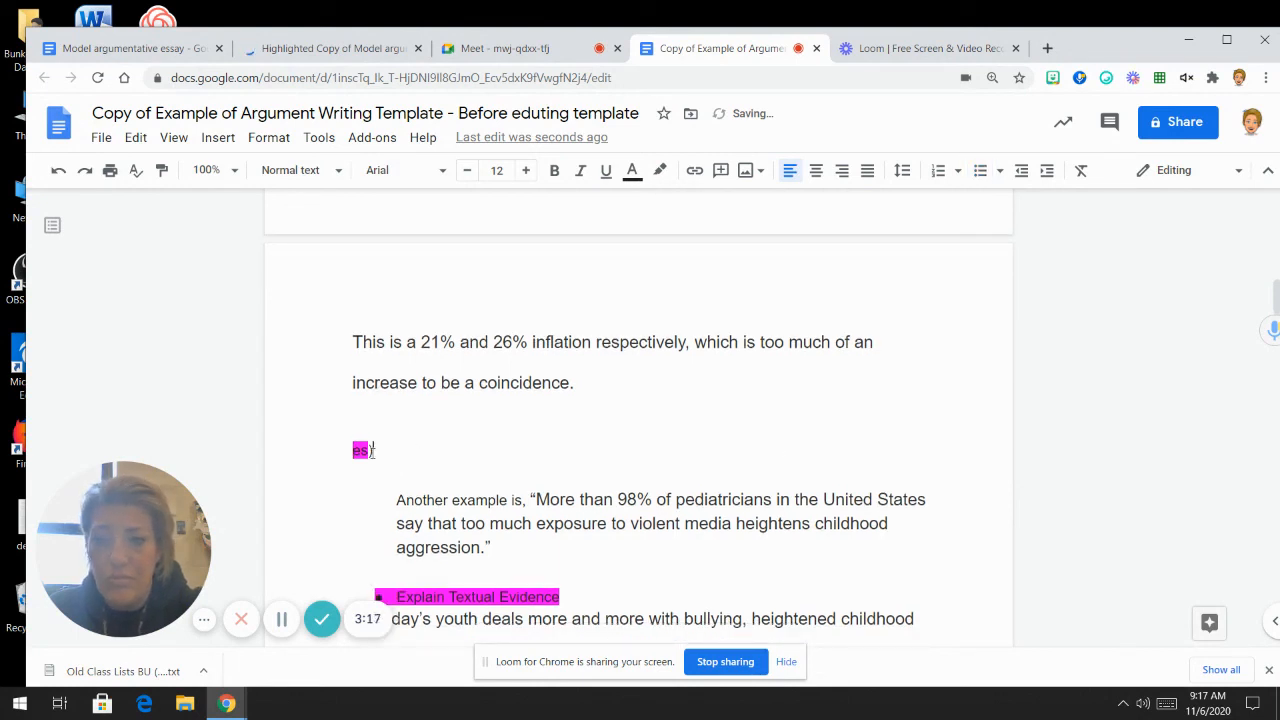
pyautogui.press('Delete')
pyautogui.press('Delete')
pyautogui.press('Delete')
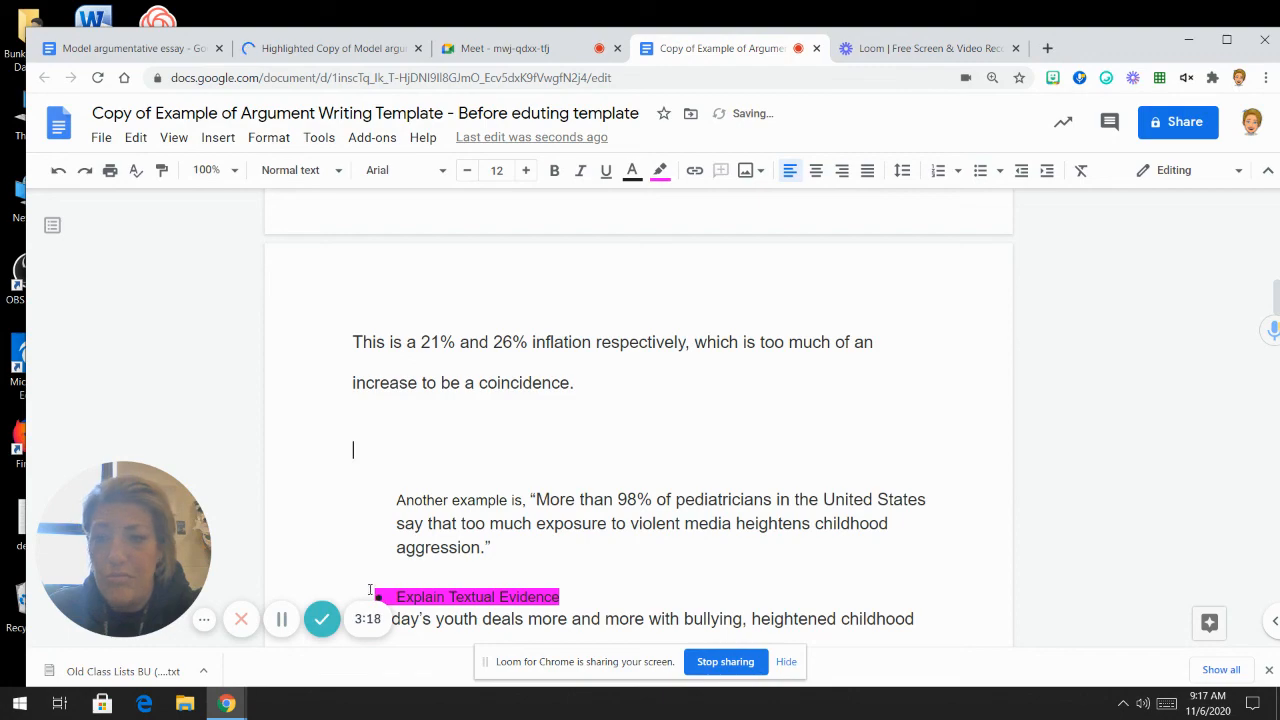